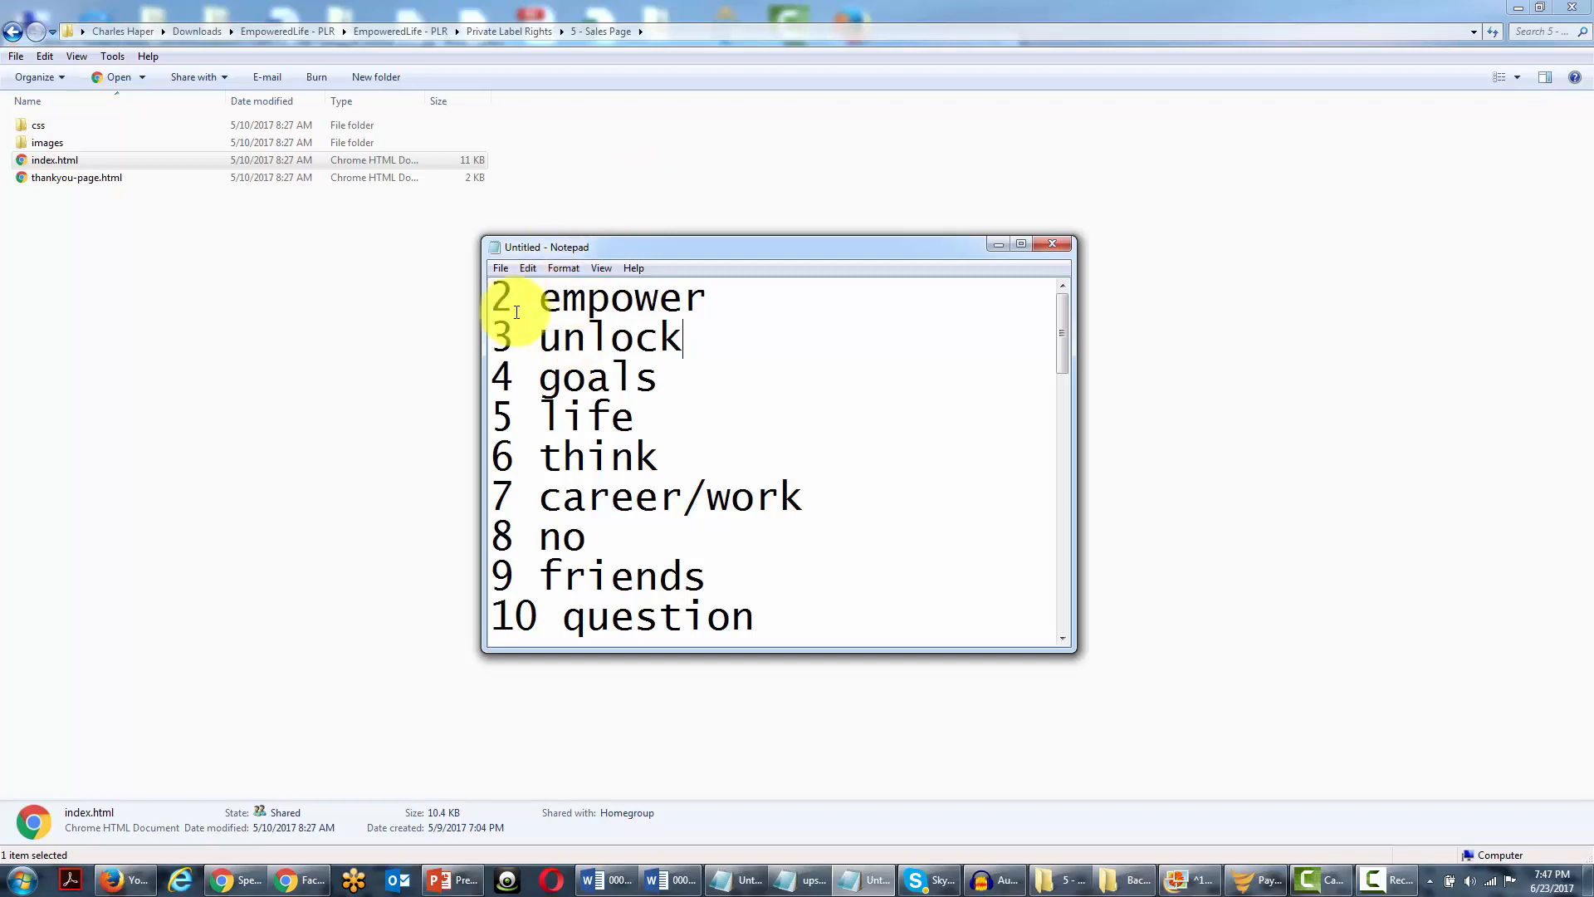
- Review the numbered keyword list in the untitled Notepad document
{"action": "scroll", "coordinate": [585, 355], "scroll_direction": "down", "scroll_amount": 1}
{"action": "scroll", "coordinate": [585, 349], "scroll_direction": "down", "scroll_amount": 3}
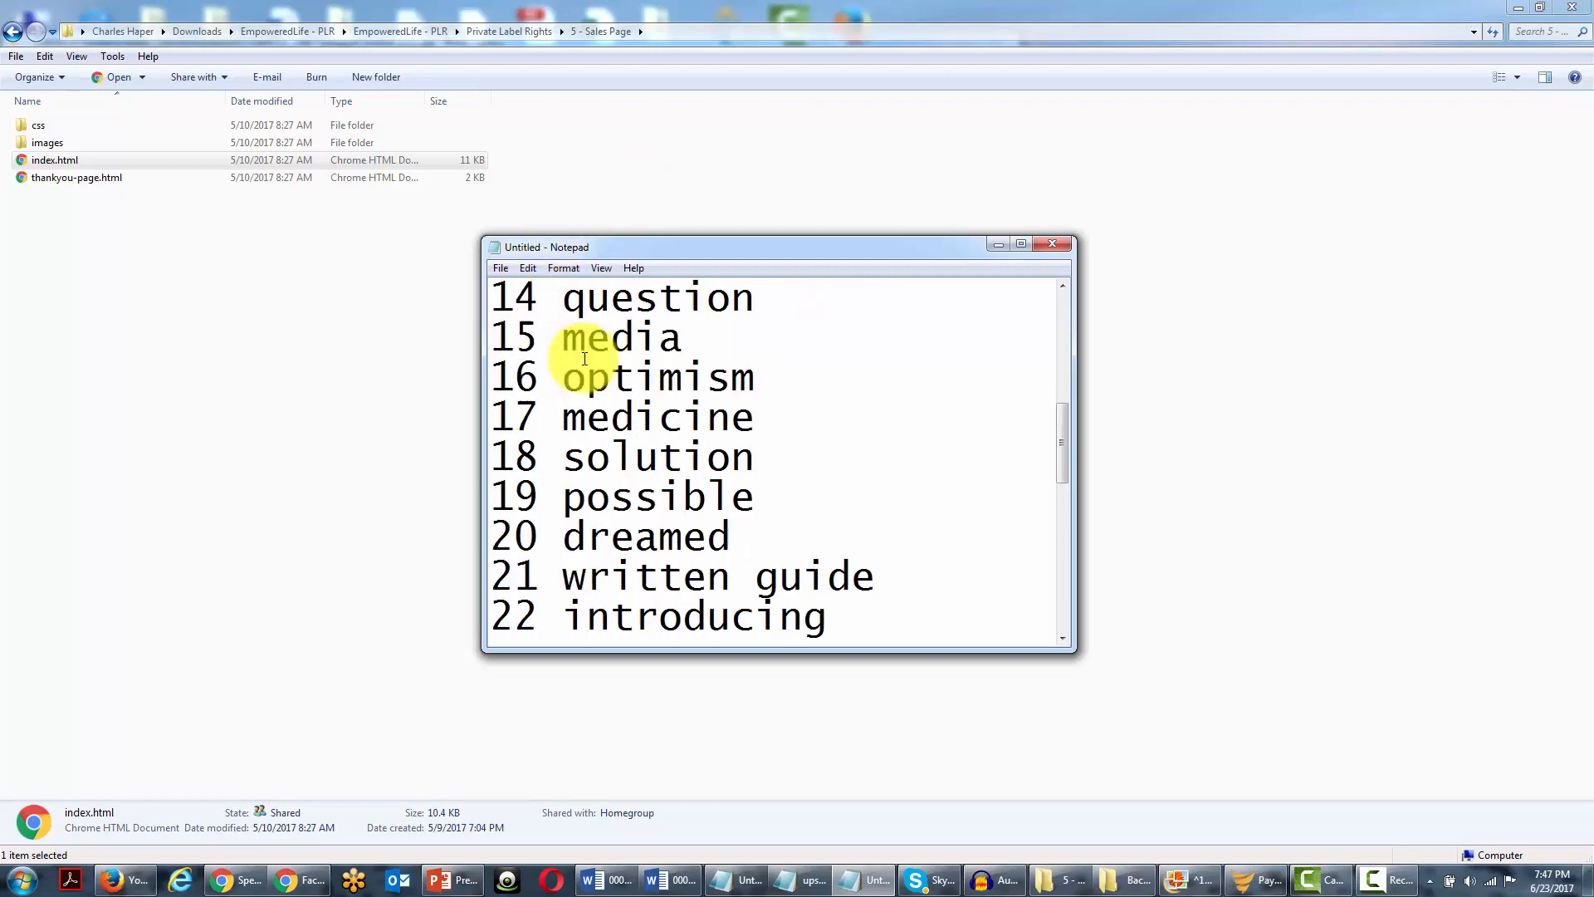
{"action": "scroll", "coordinate": [586, 341], "scroll_direction": "up", "scroll_amount": 4}
{"action": "left_click", "coordinate": [726, 343]}
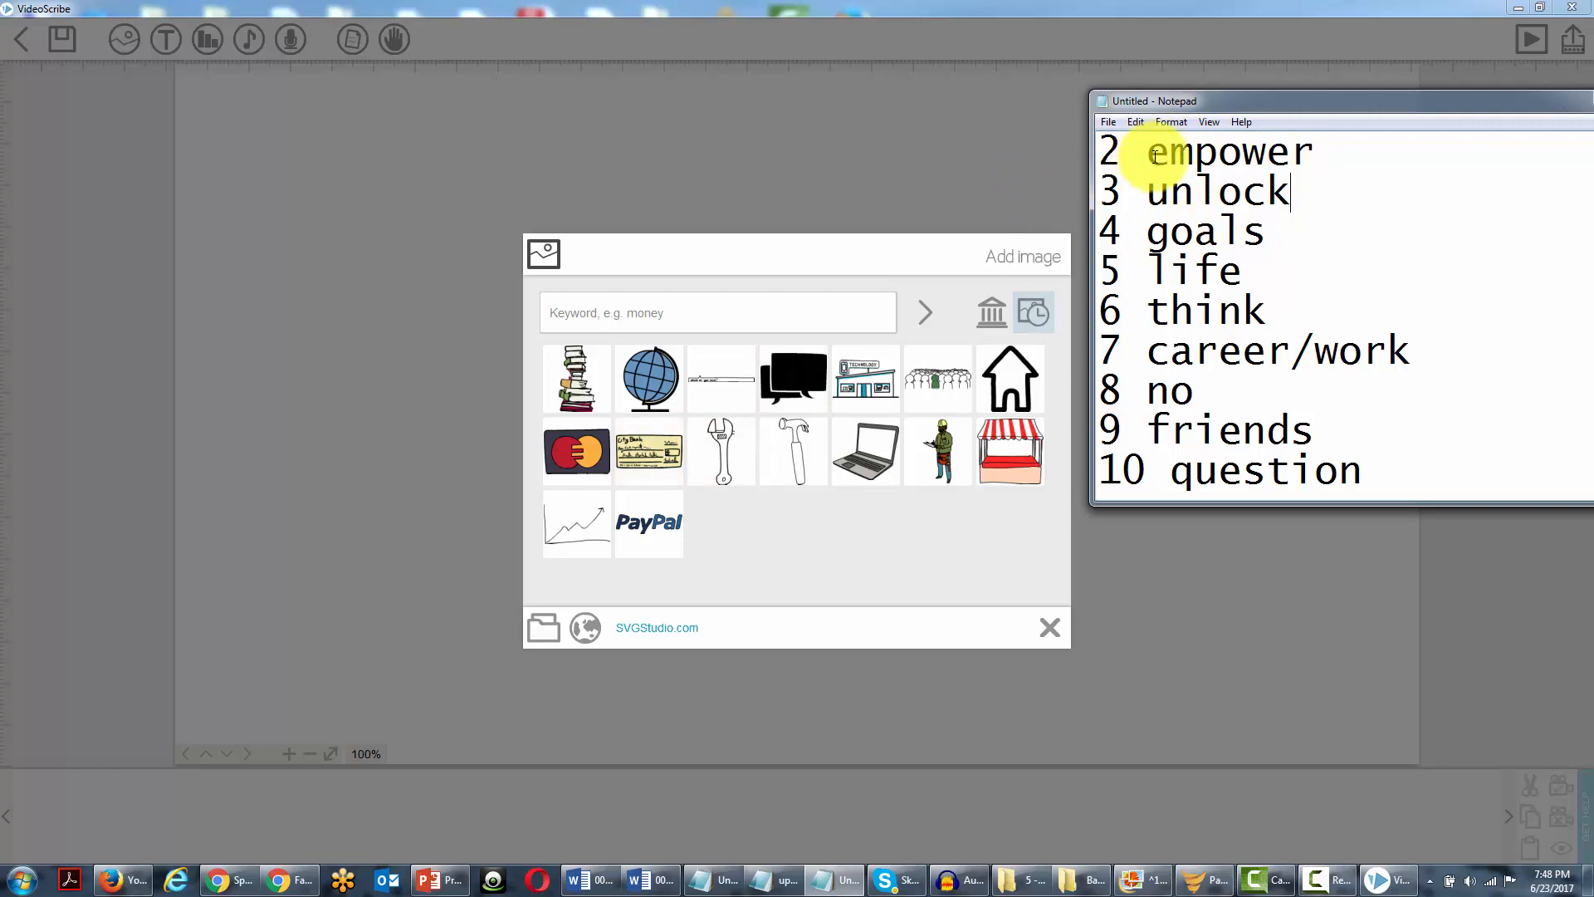
- In VideoScribe, search the image library for "power", add the orange-shaded flexed arm, and shift the canvas to an empty area
{"action": "left_click", "coordinate": [639, 314]}
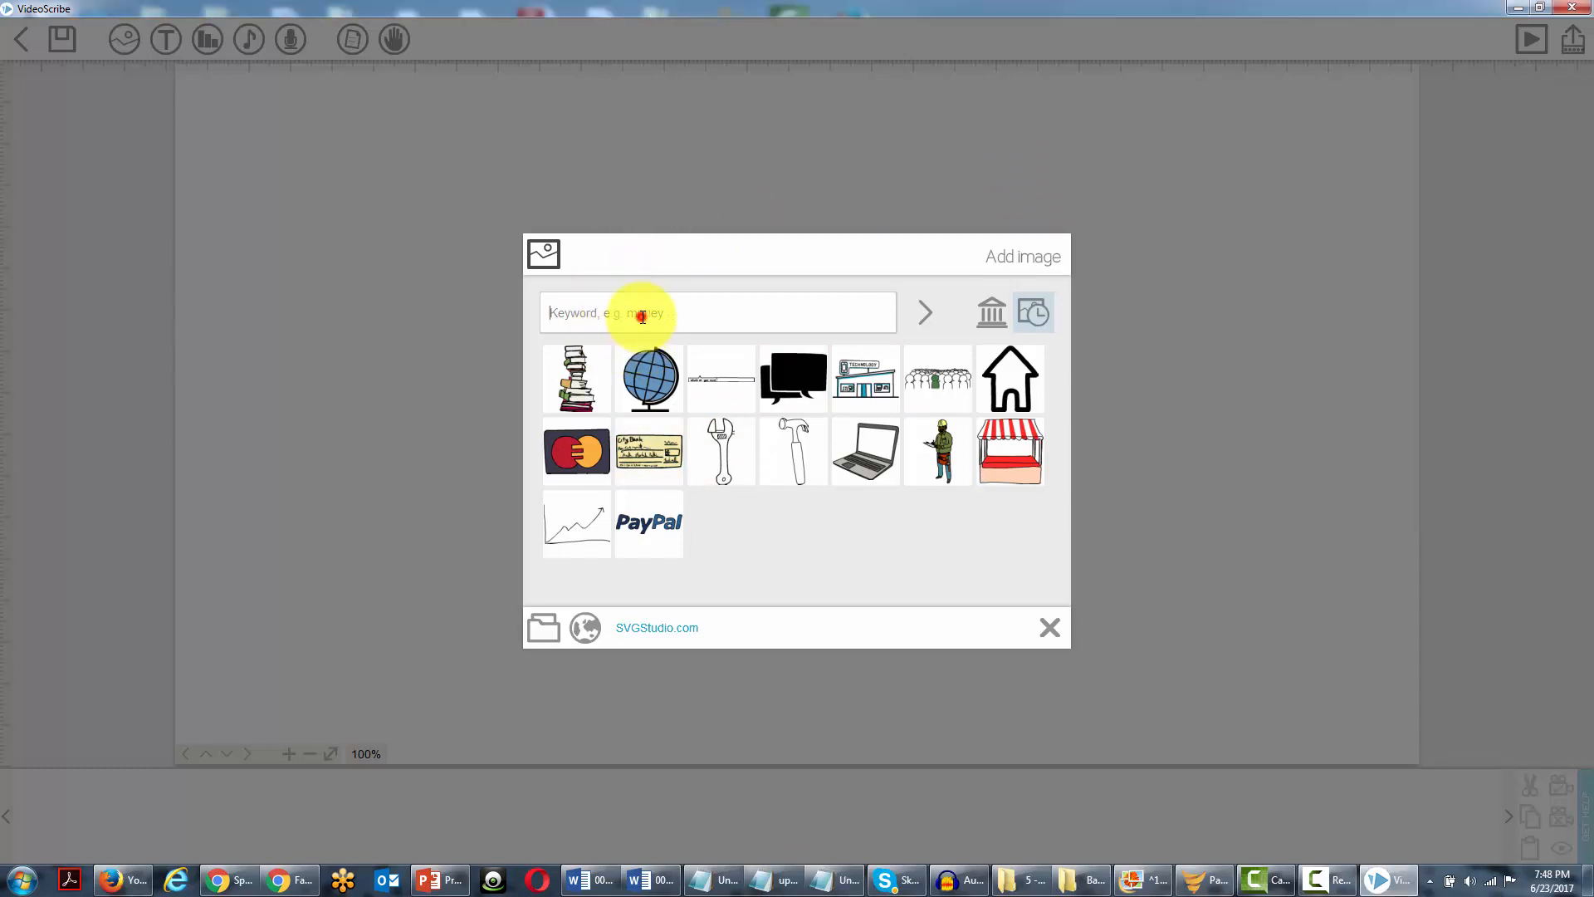
{"action": "type", "text": "power"}
{"action": "key", "text": "Return"}
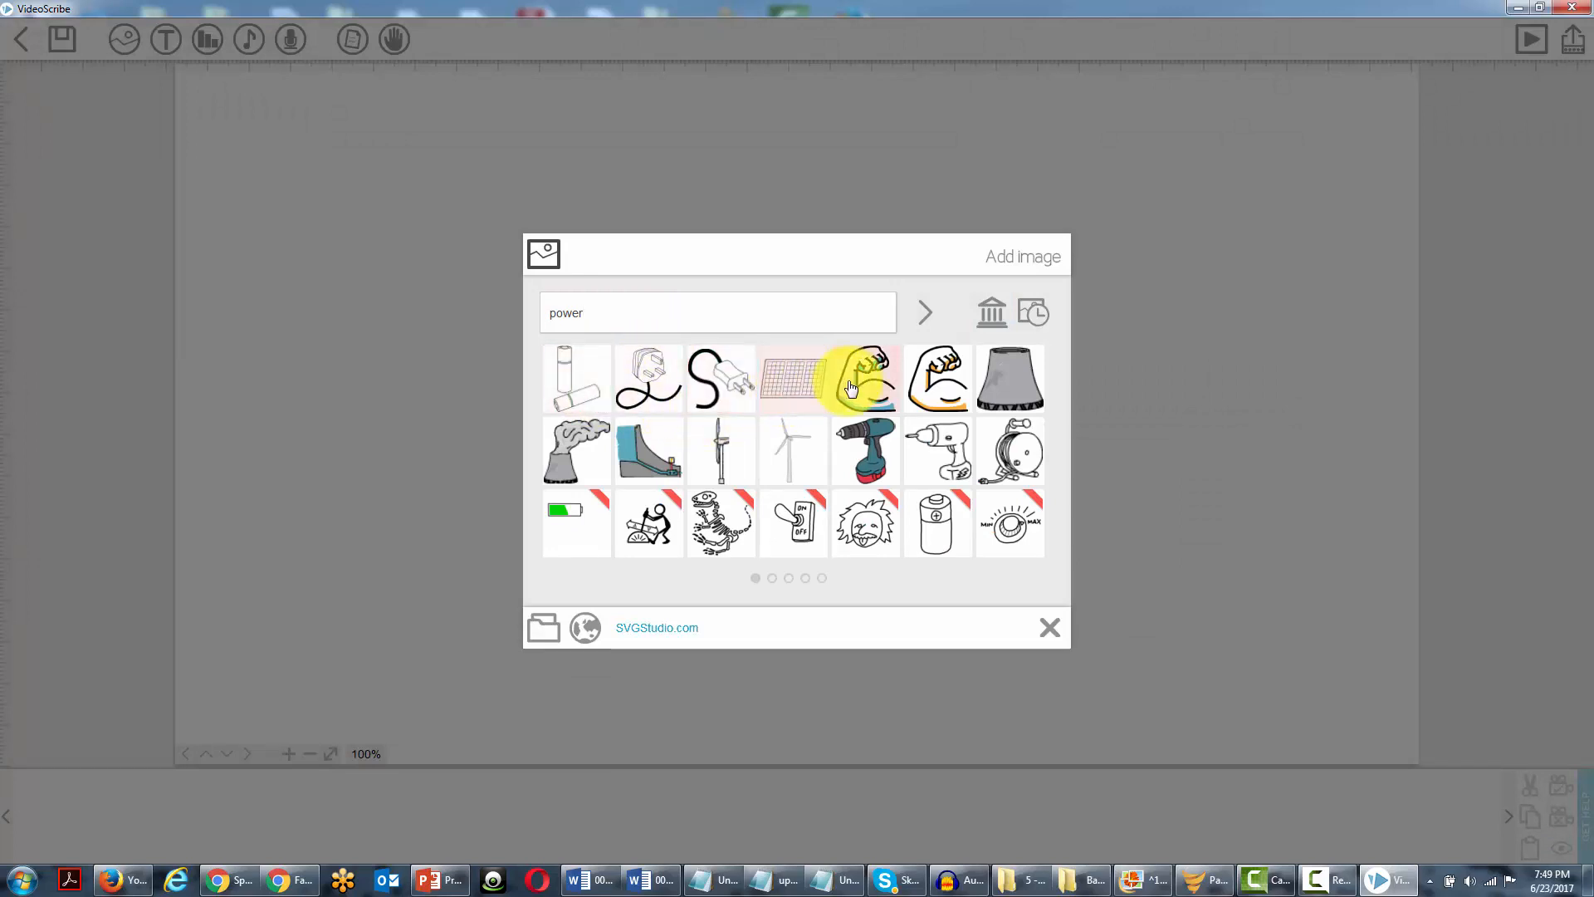
{"action": "left_click", "coordinate": [923, 386]}
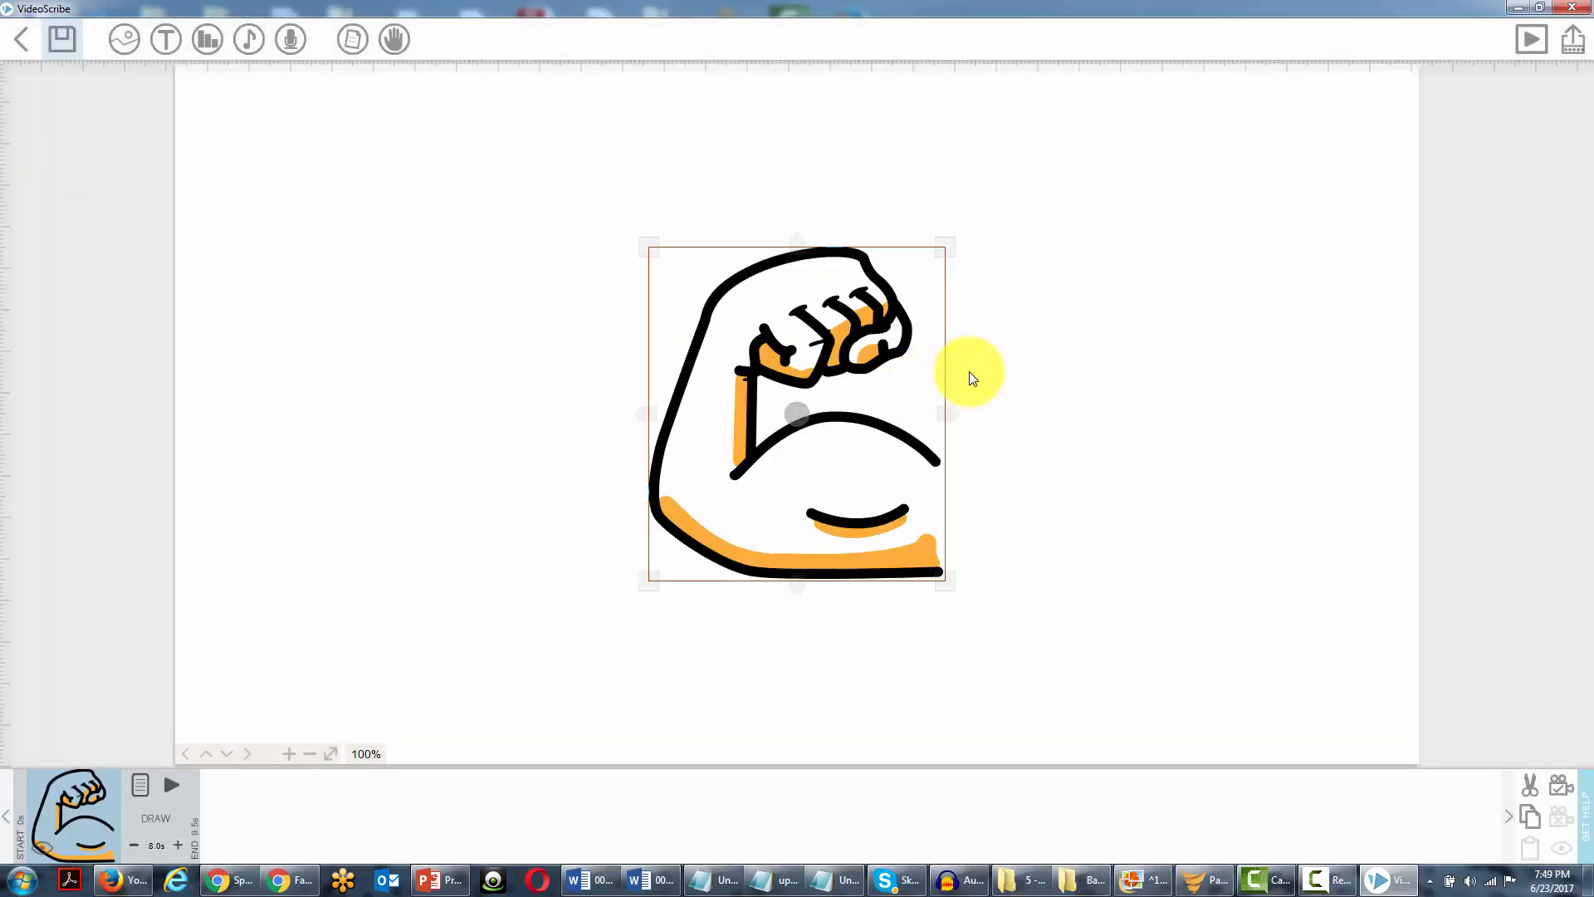
{"action": "left_click", "coordinate": [1211, 387]}
{"action": "left_click_drag", "start_coordinate": [1208, 388], "coordinate": [347, 341]}
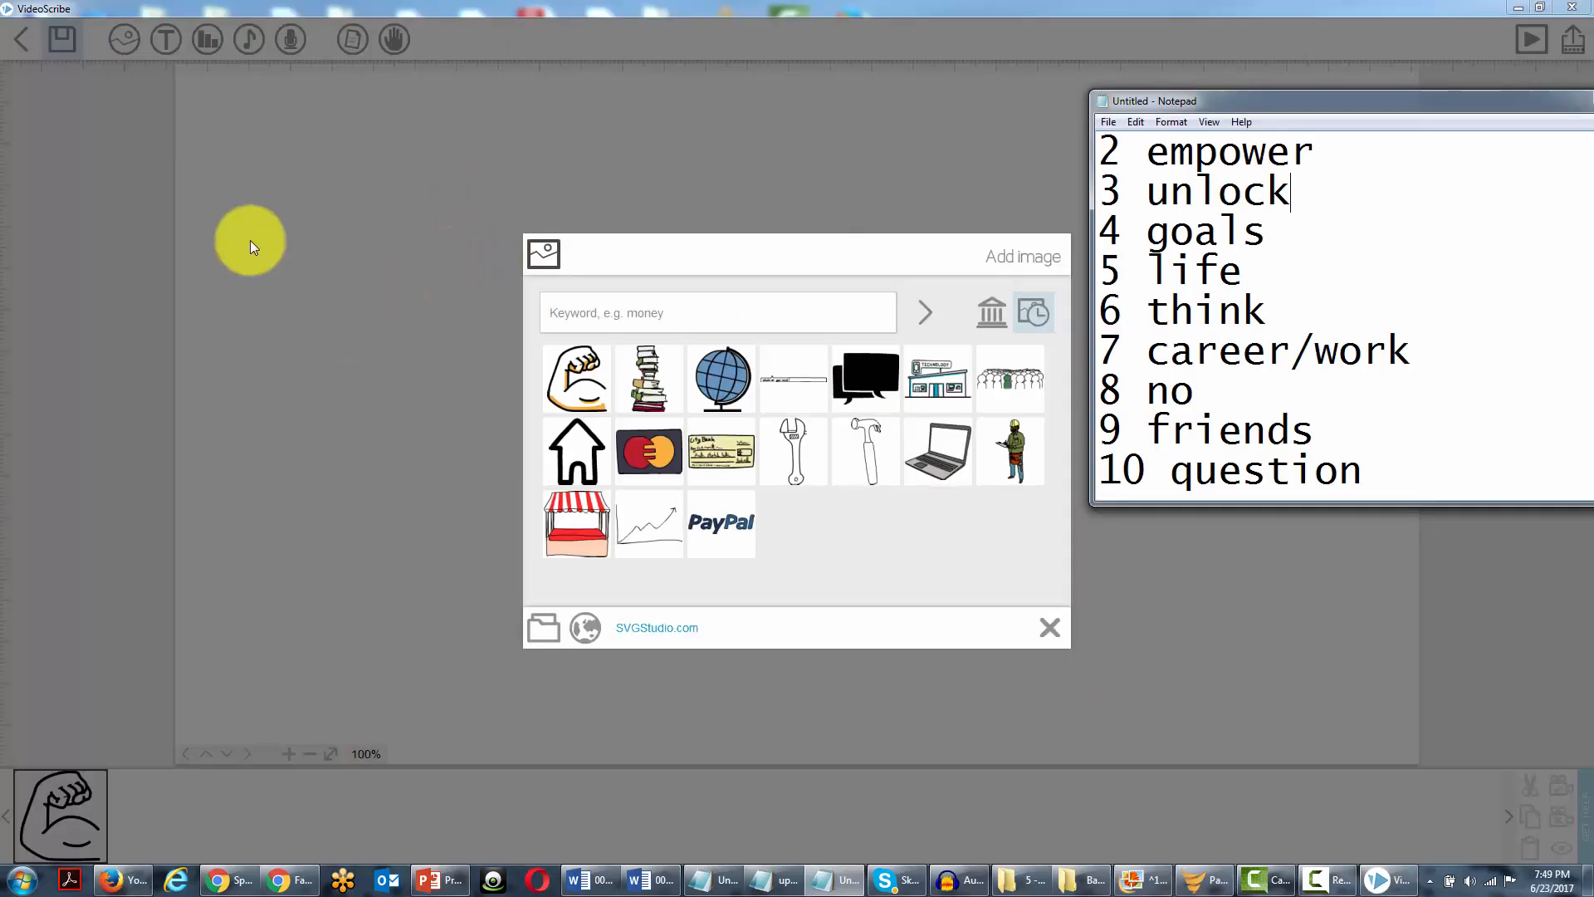
- Search the image library for "unlock"
{"action": "left_click", "coordinate": [594, 309]}
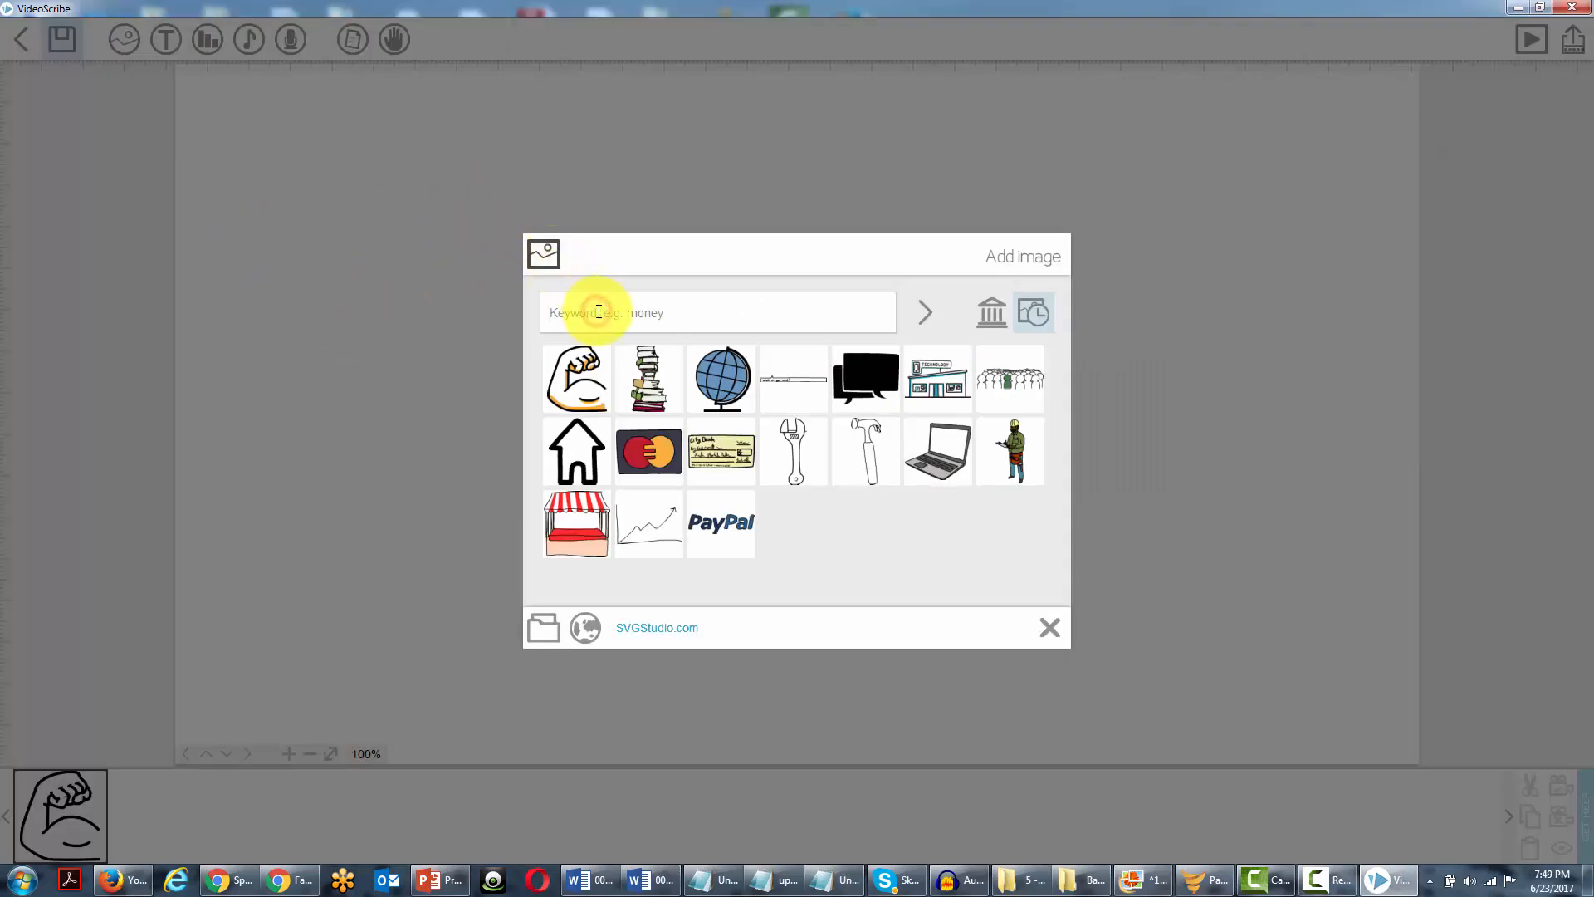
{"action": "type", "text": "unlock"}
{"action": "key", "text": "Return"}
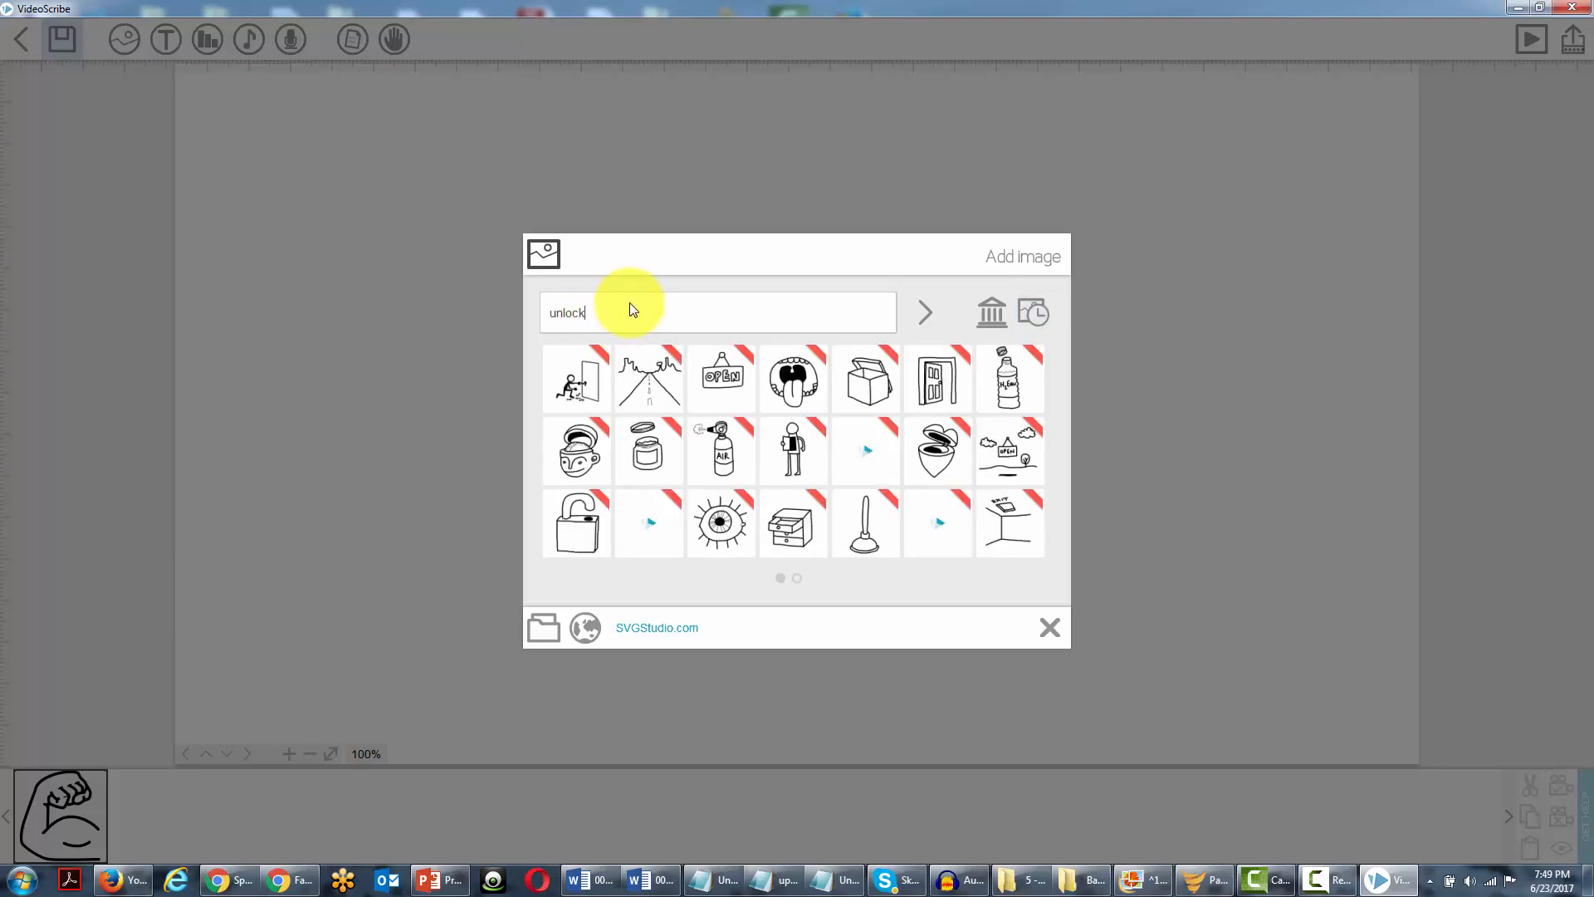
- Search for "lock" instead, add the keys image with its camera set to the current view, and shift to empty canvas
{"action": "left_click_drag", "start_coordinate": [631, 306], "coordinate": [510, 314]}
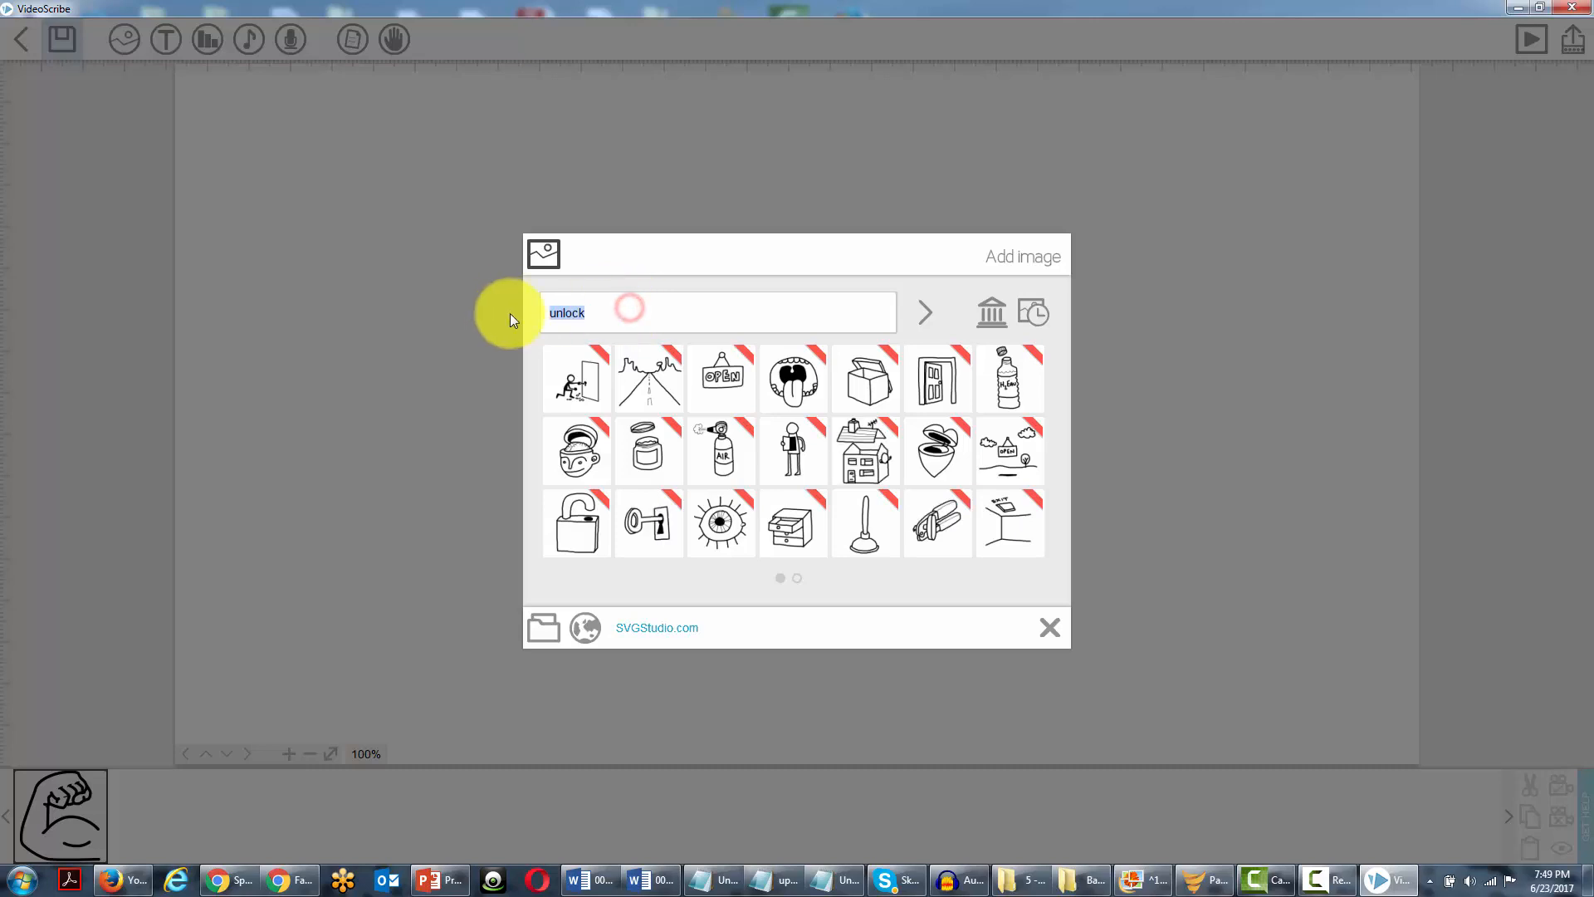
{"action": "key", "text": "BackSpace"}
{"action": "type", "text": "lock"}
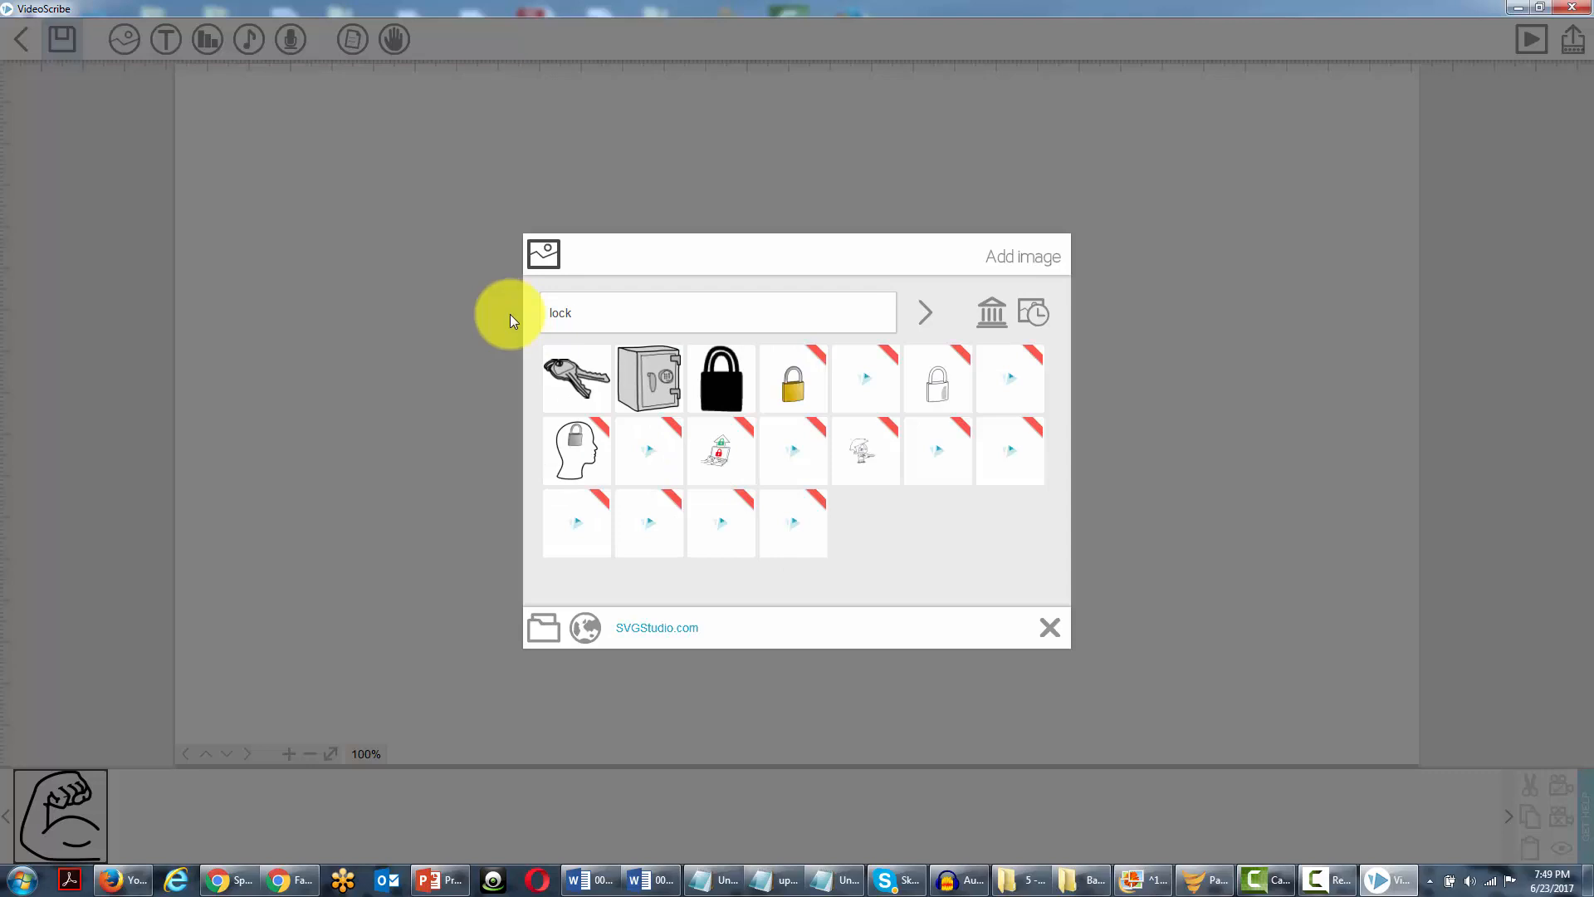
{"action": "left_click", "coordinate": [571, 375]}
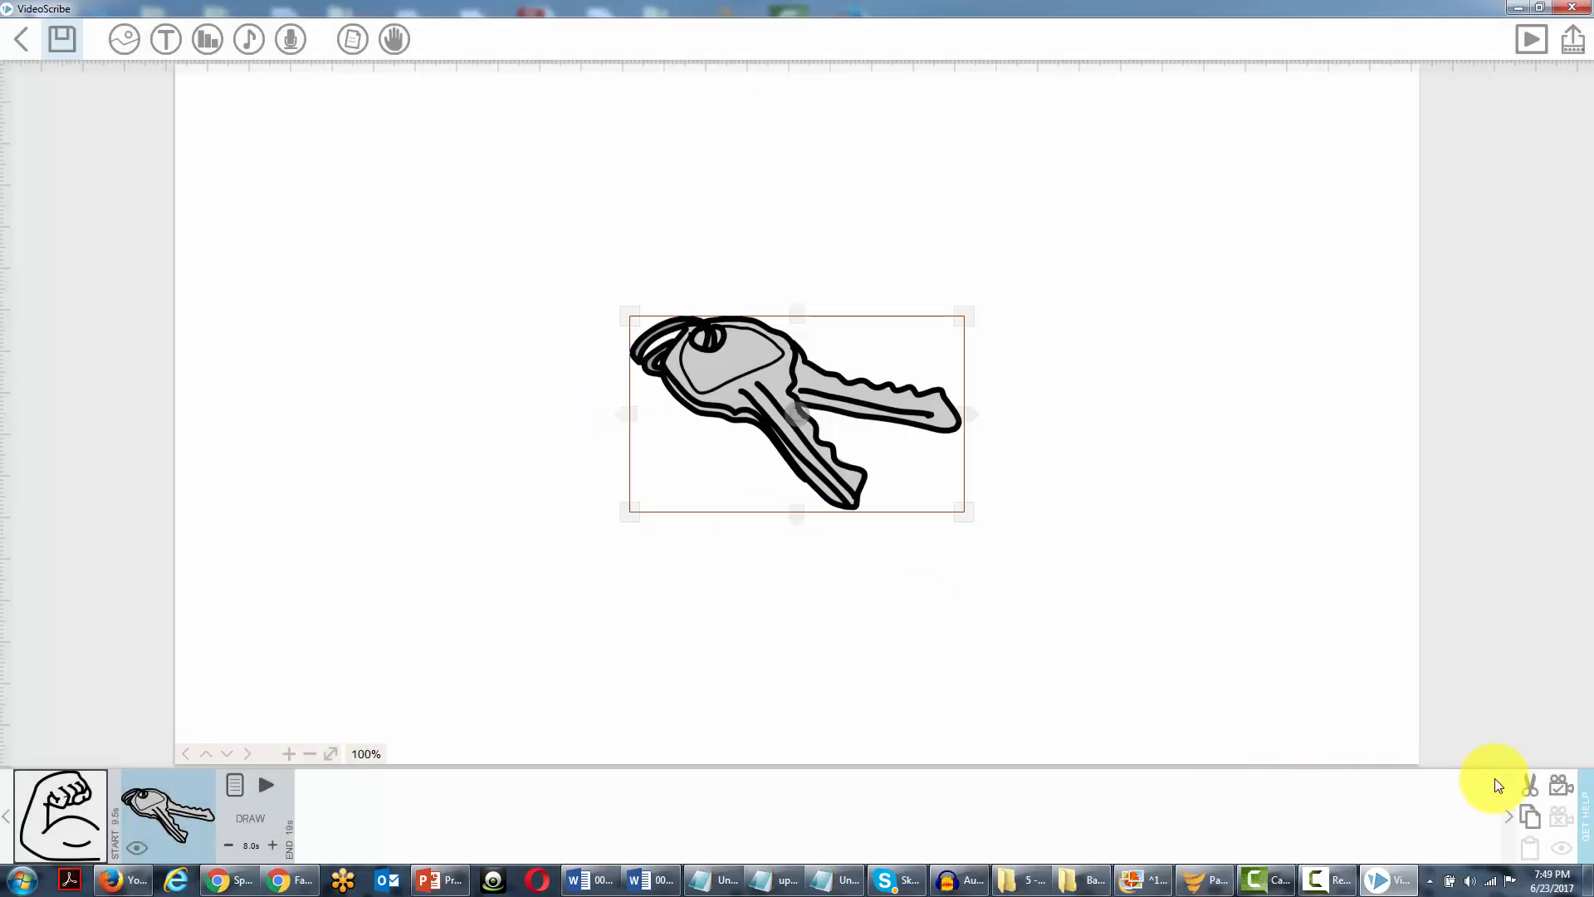
{"action": "left_click", "coordinate": [1560, 785]}
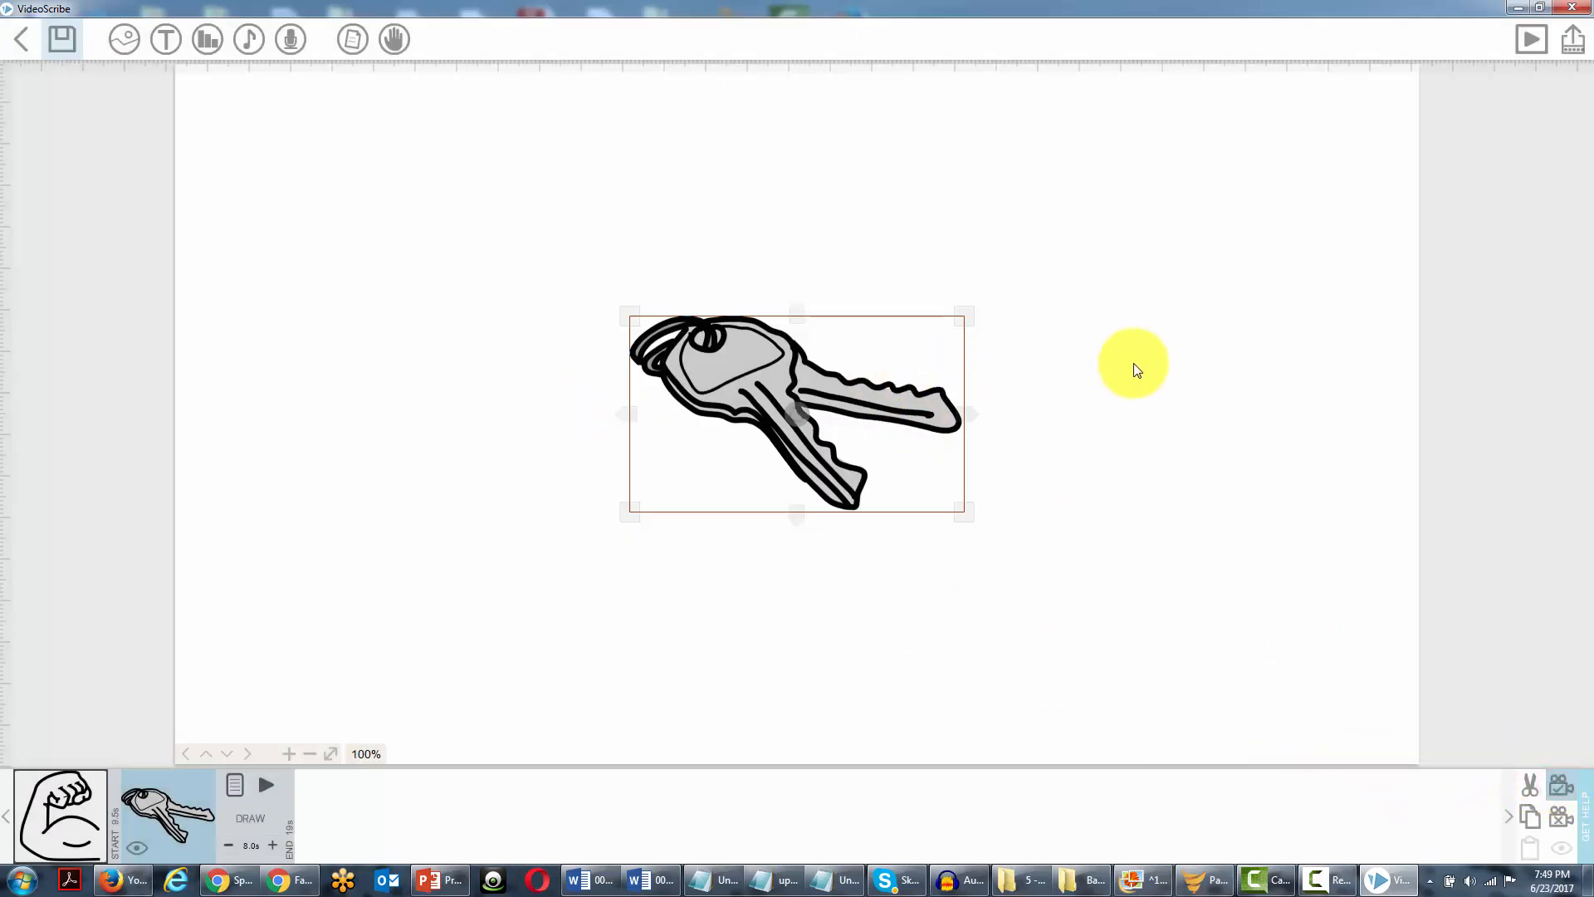
{"action": "left_click_drag", "start_coordinate": [1167, 356], "coordinate": [321, 360]}
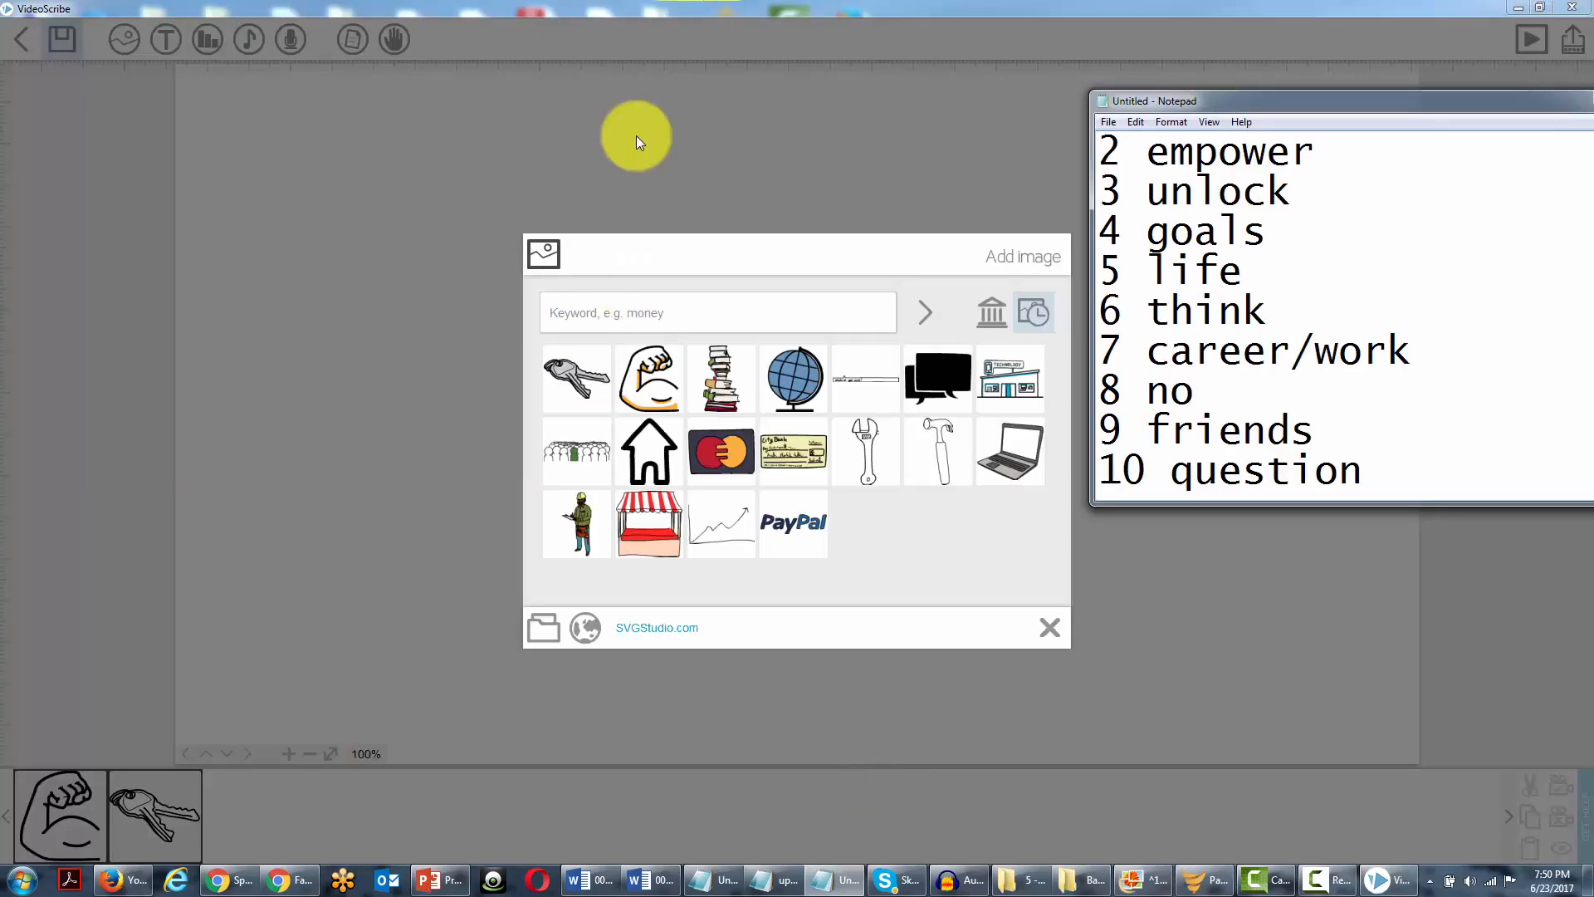
- Search for "goals", add the dartboard image with its camera set to the current view, and shift to empty canvas
{"action": "left_click", "coordinate": [607, 311]}
{"action": "type", "text": "goal"}
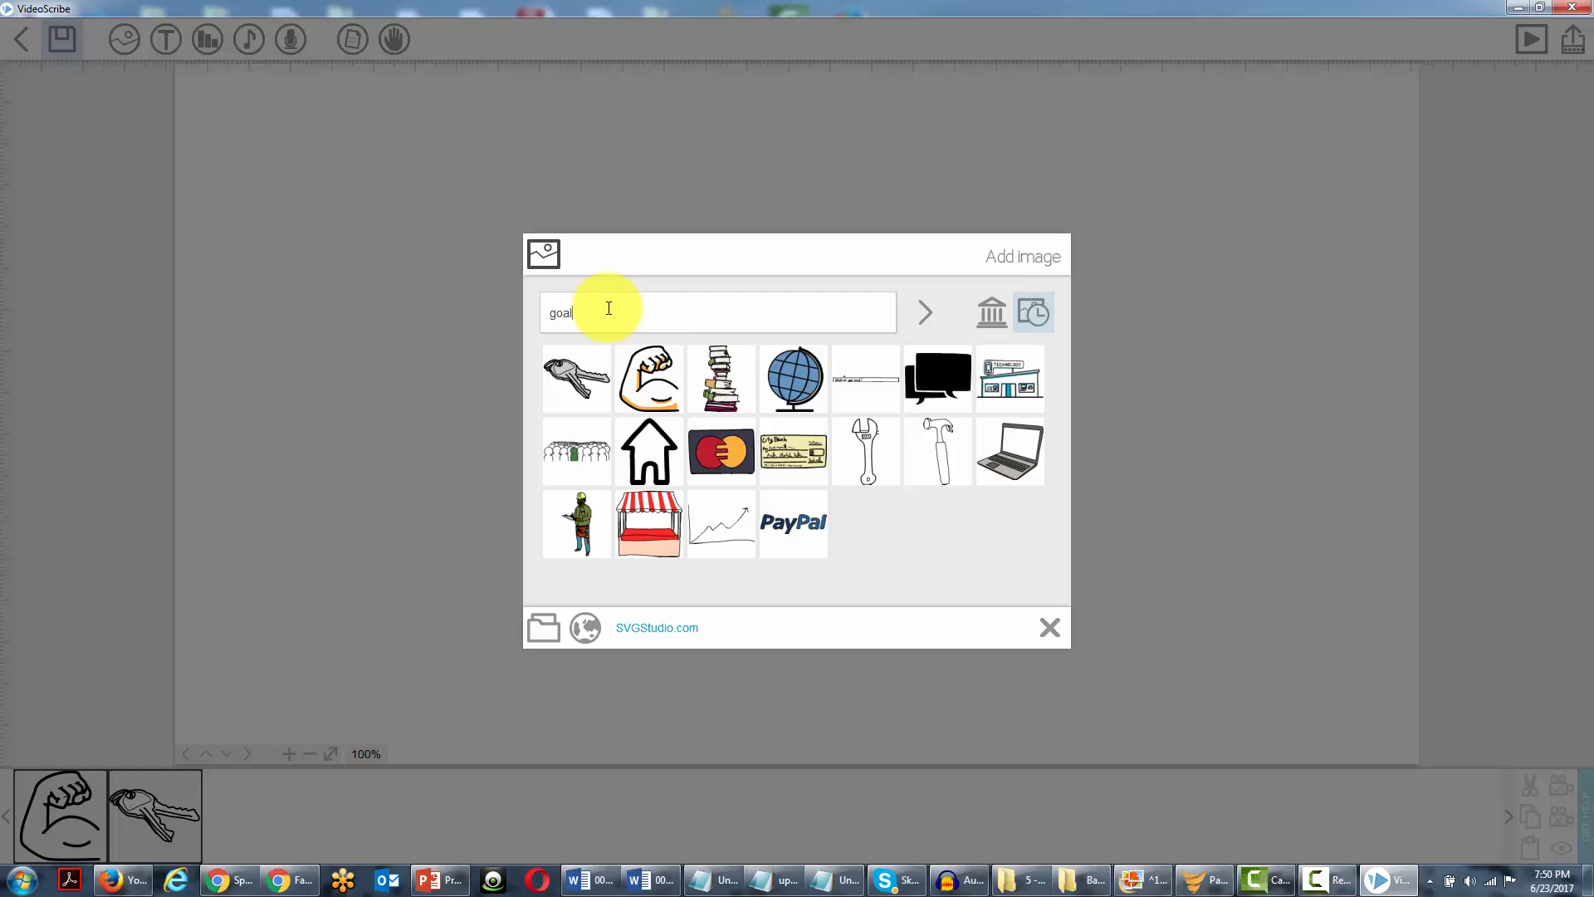
{"action": "type", "text": "s"}
{"action": "key", "text": "Return"}
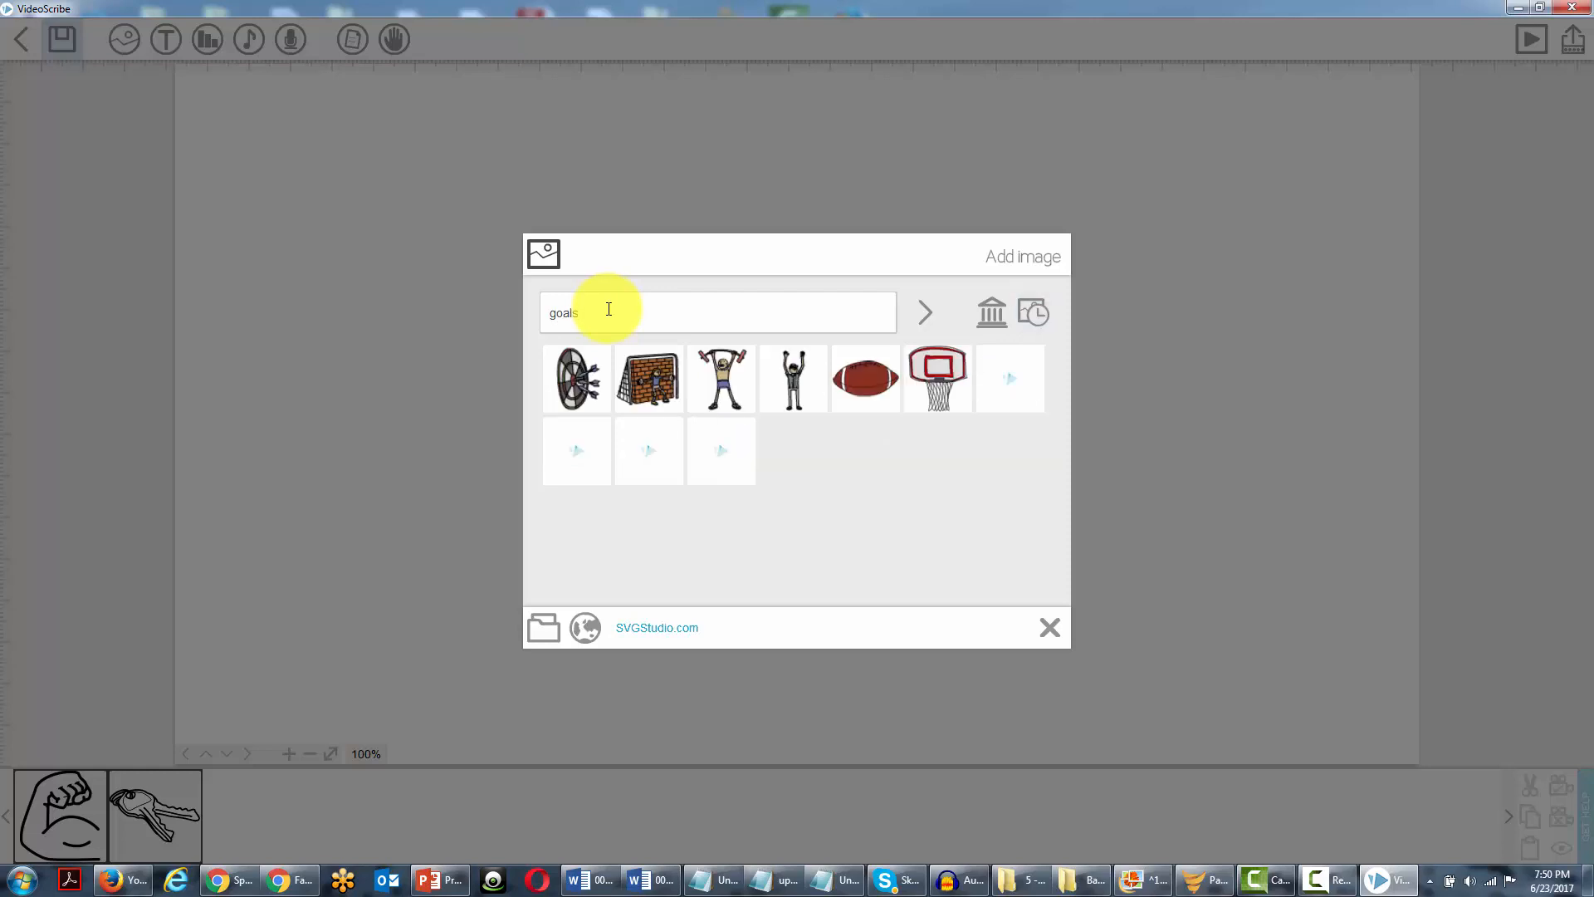
{"action": "left_click", "coordinate": [579, 386]}
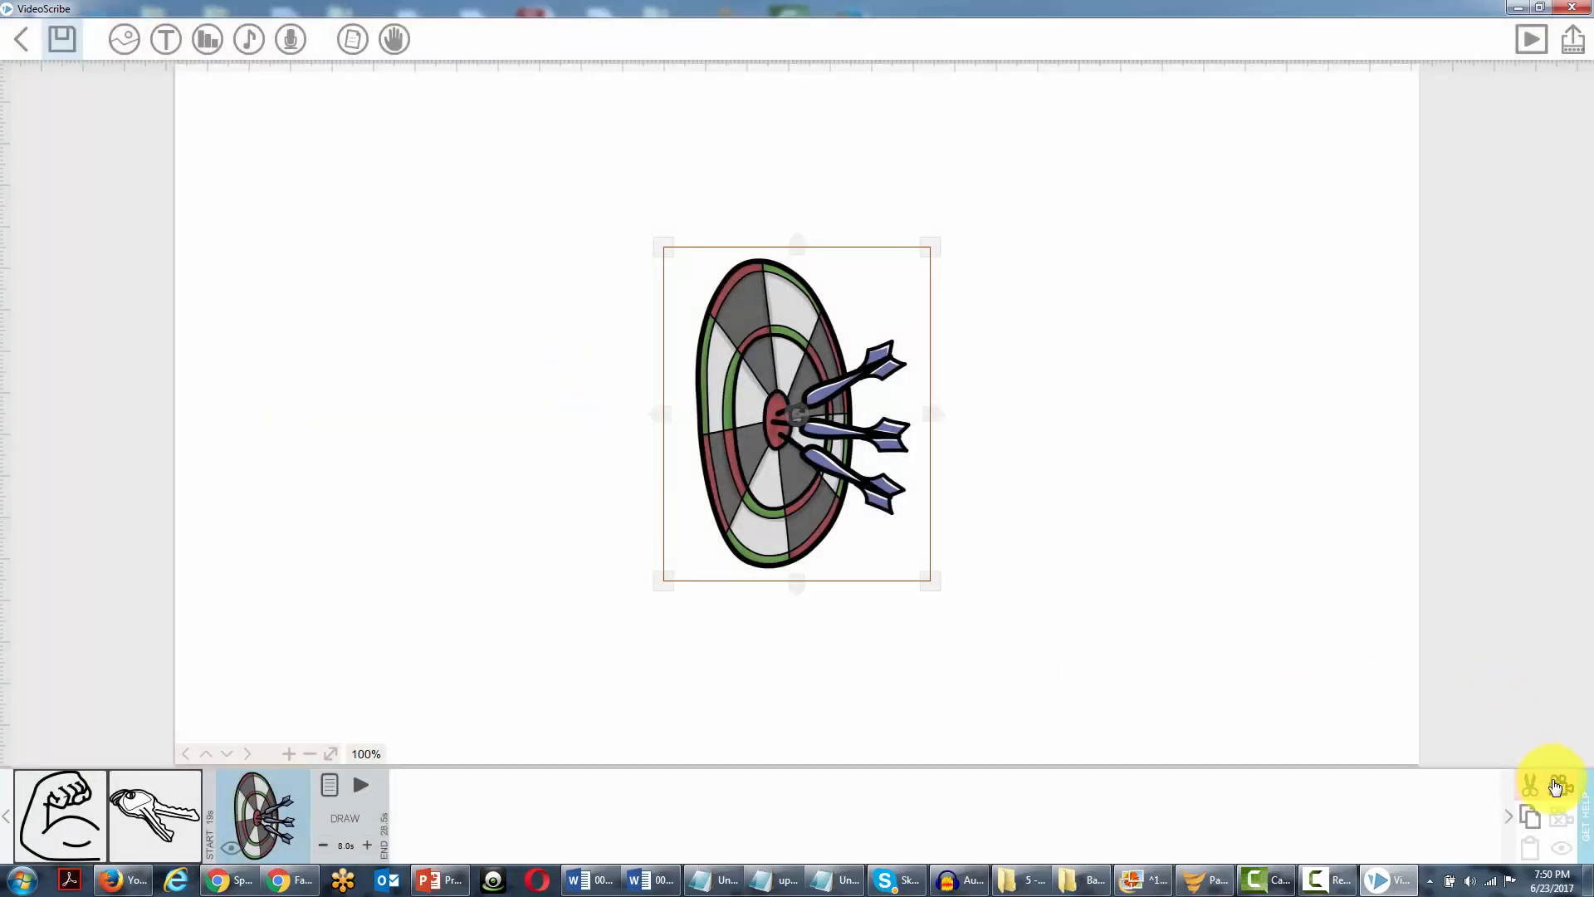
{"action": "left_click", "coordinate": [1560, 787]}
{"action": "left_click_drag", "start_coordinate": [1114, 397], "coordinate": [346, 381]}
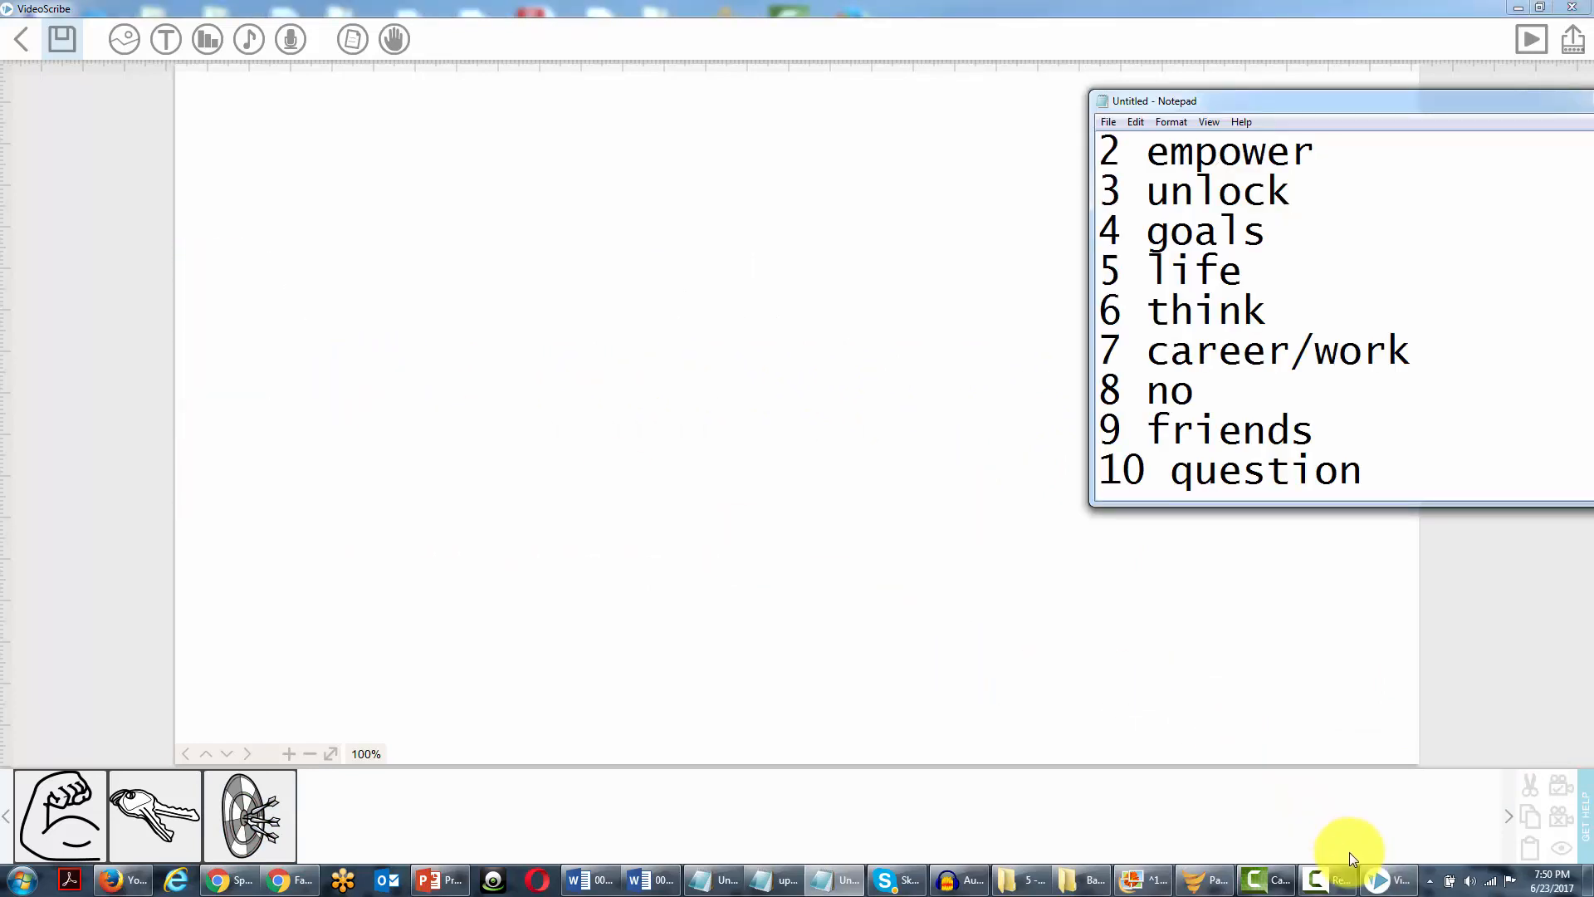
- Search for "life", add the green heartbeat line with its camera set to the current view, and shift to empty canvas
{"action": "left_click", "coordinate": [124, 40]}
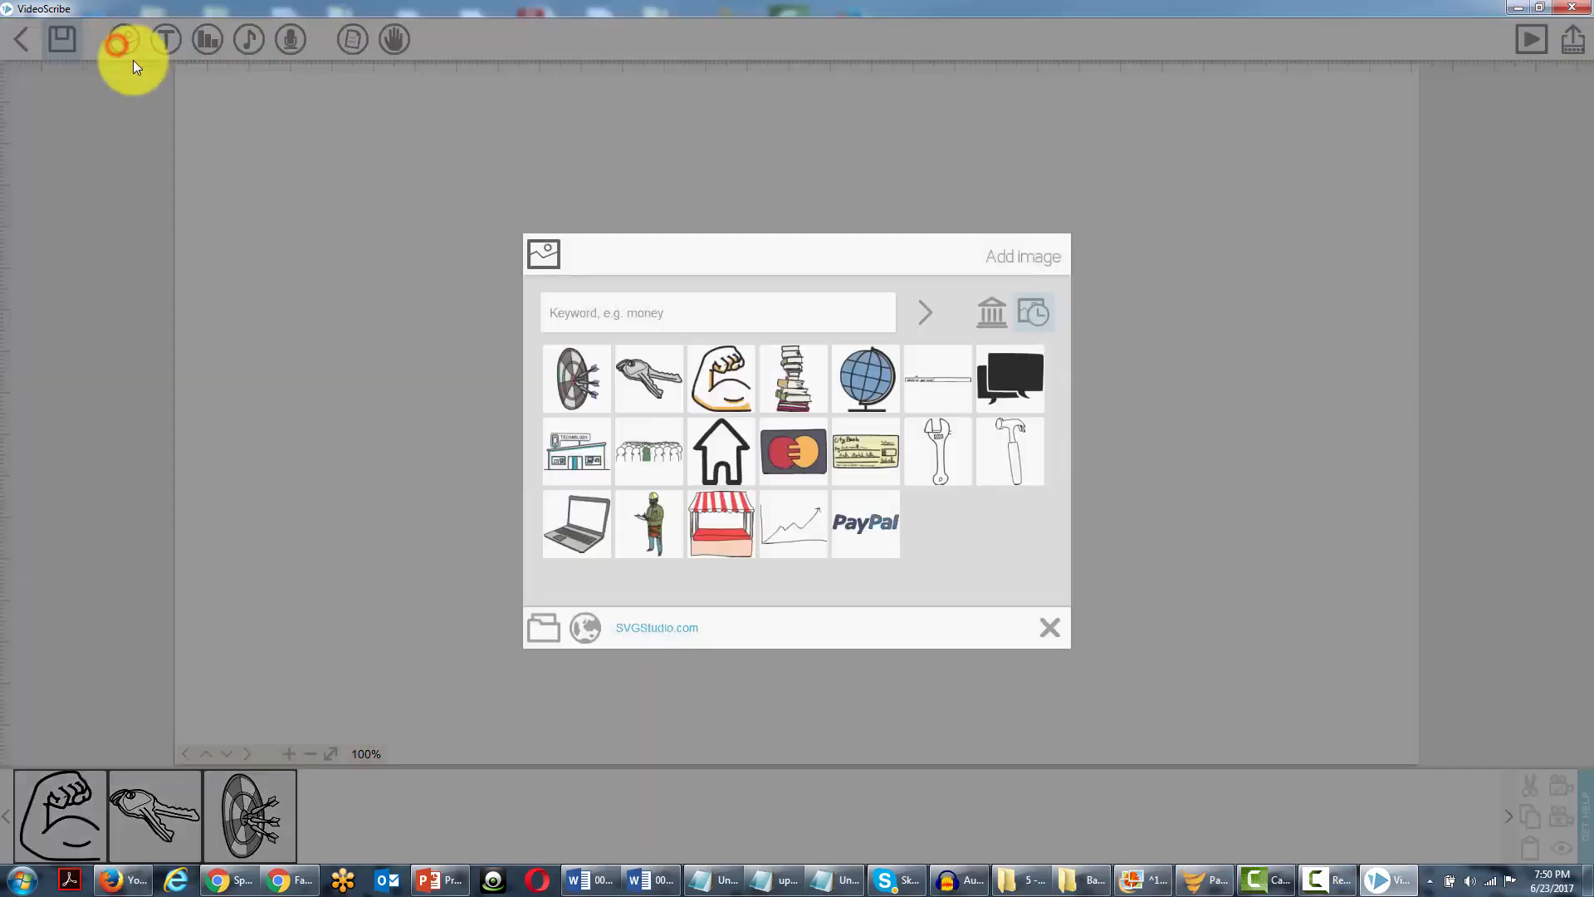
{"action": "left_click", "coordinate": [764, 309]}
{"action": "type", "text": "life"}
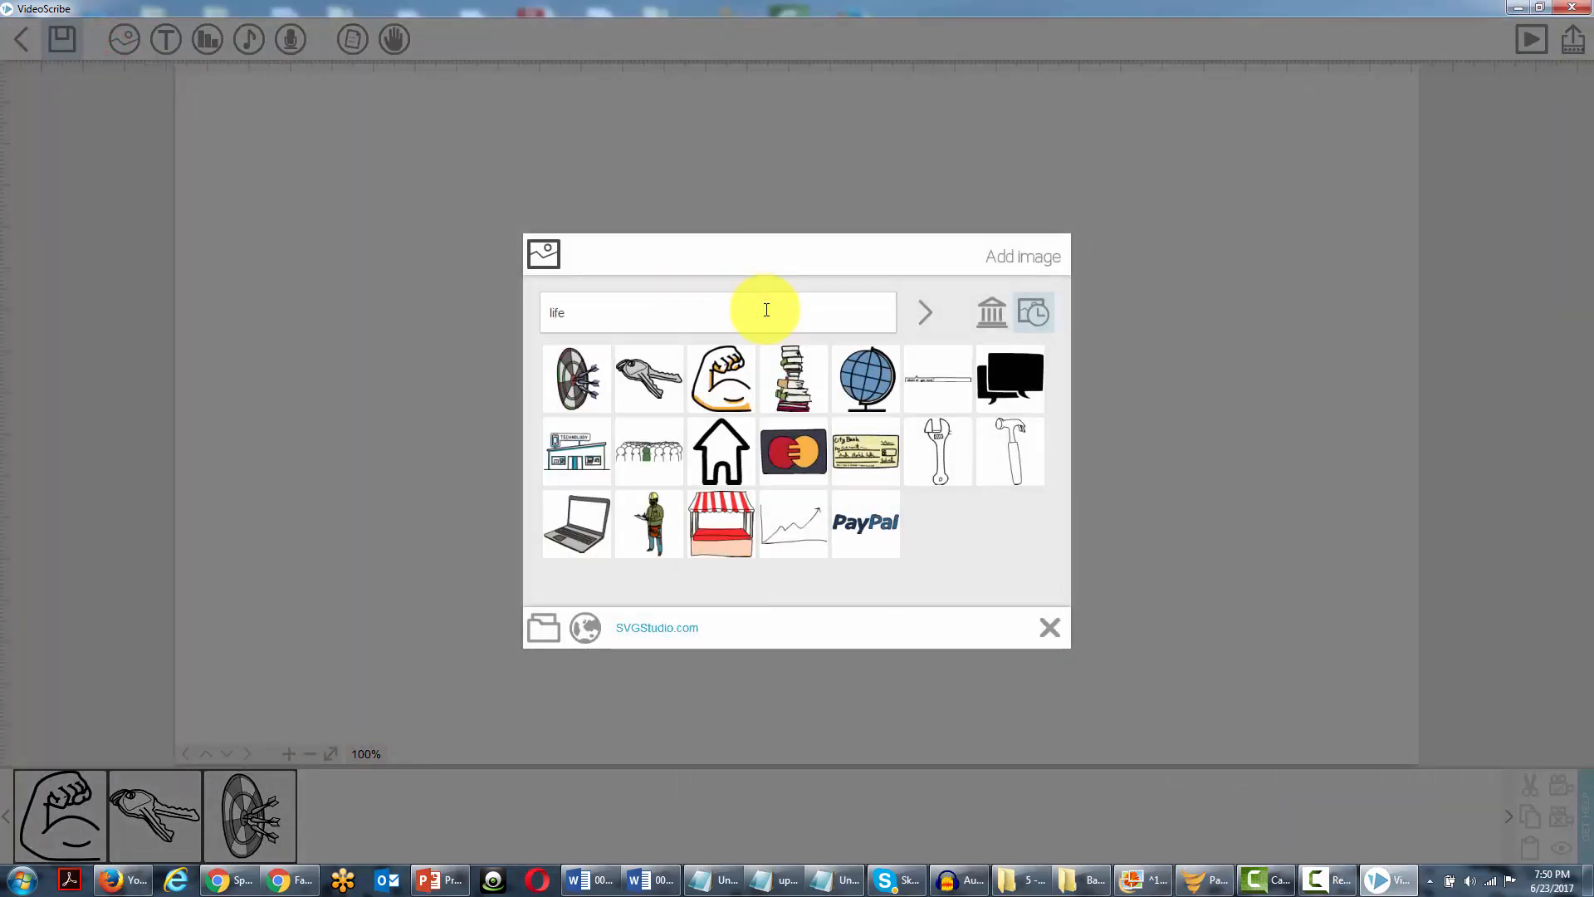
{"action": "key", "text": "Return"}
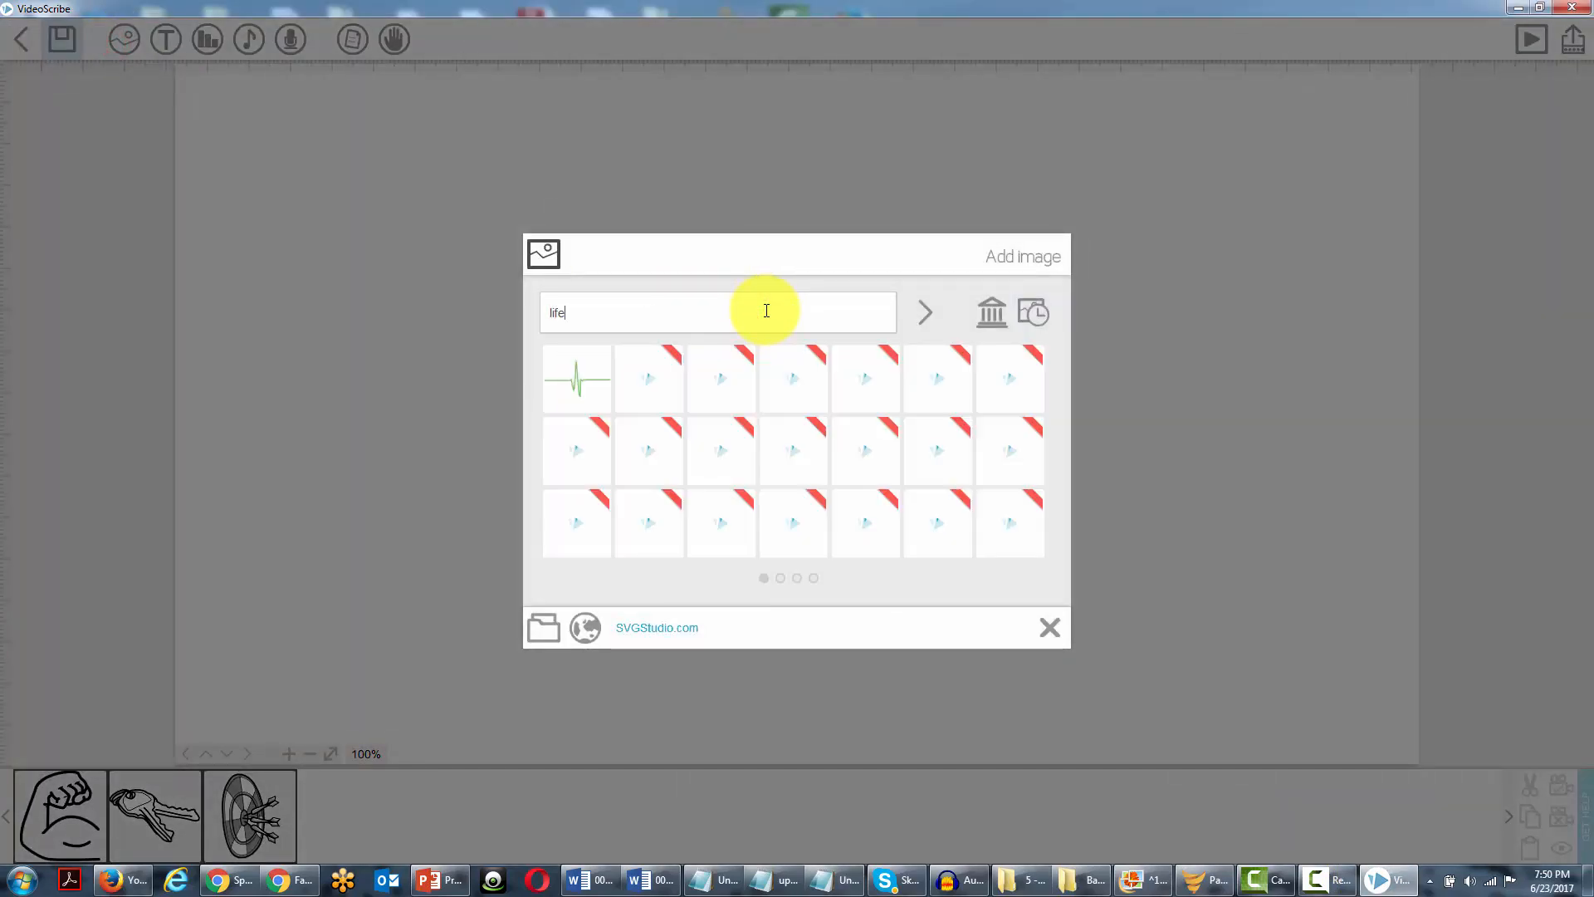
{"action": "left_click", "coordinate": [594, 387]}
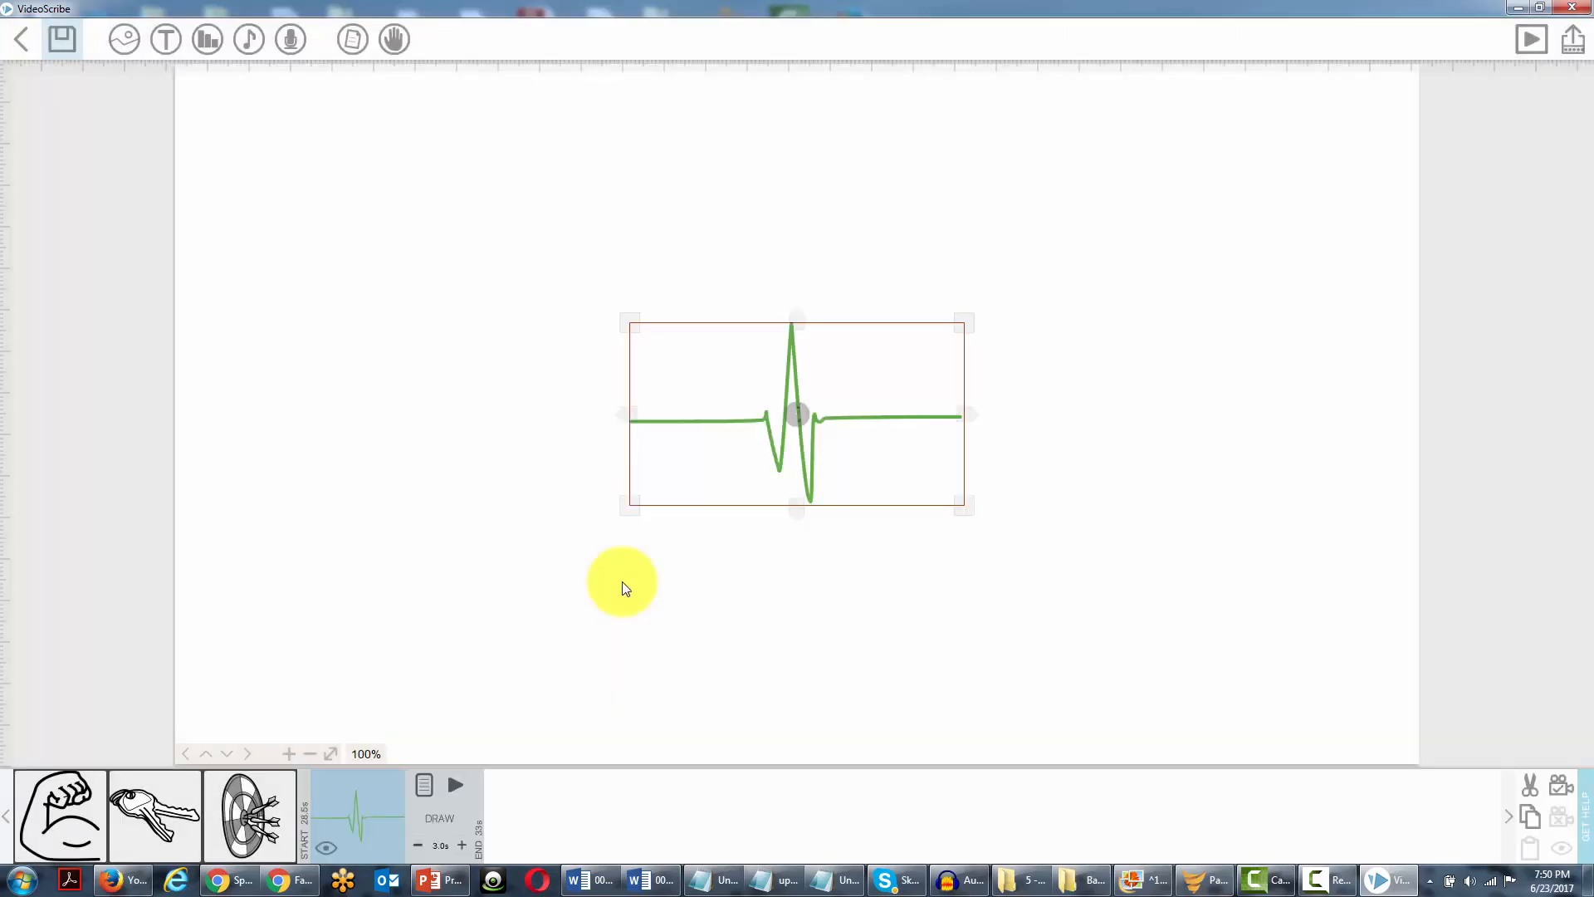
{"action": "left_click", "coordinate": [1558, 785]}
{"action": "left_click_drag", "start_coordinate": [1114, 388], "coordinate": [260, 348]}
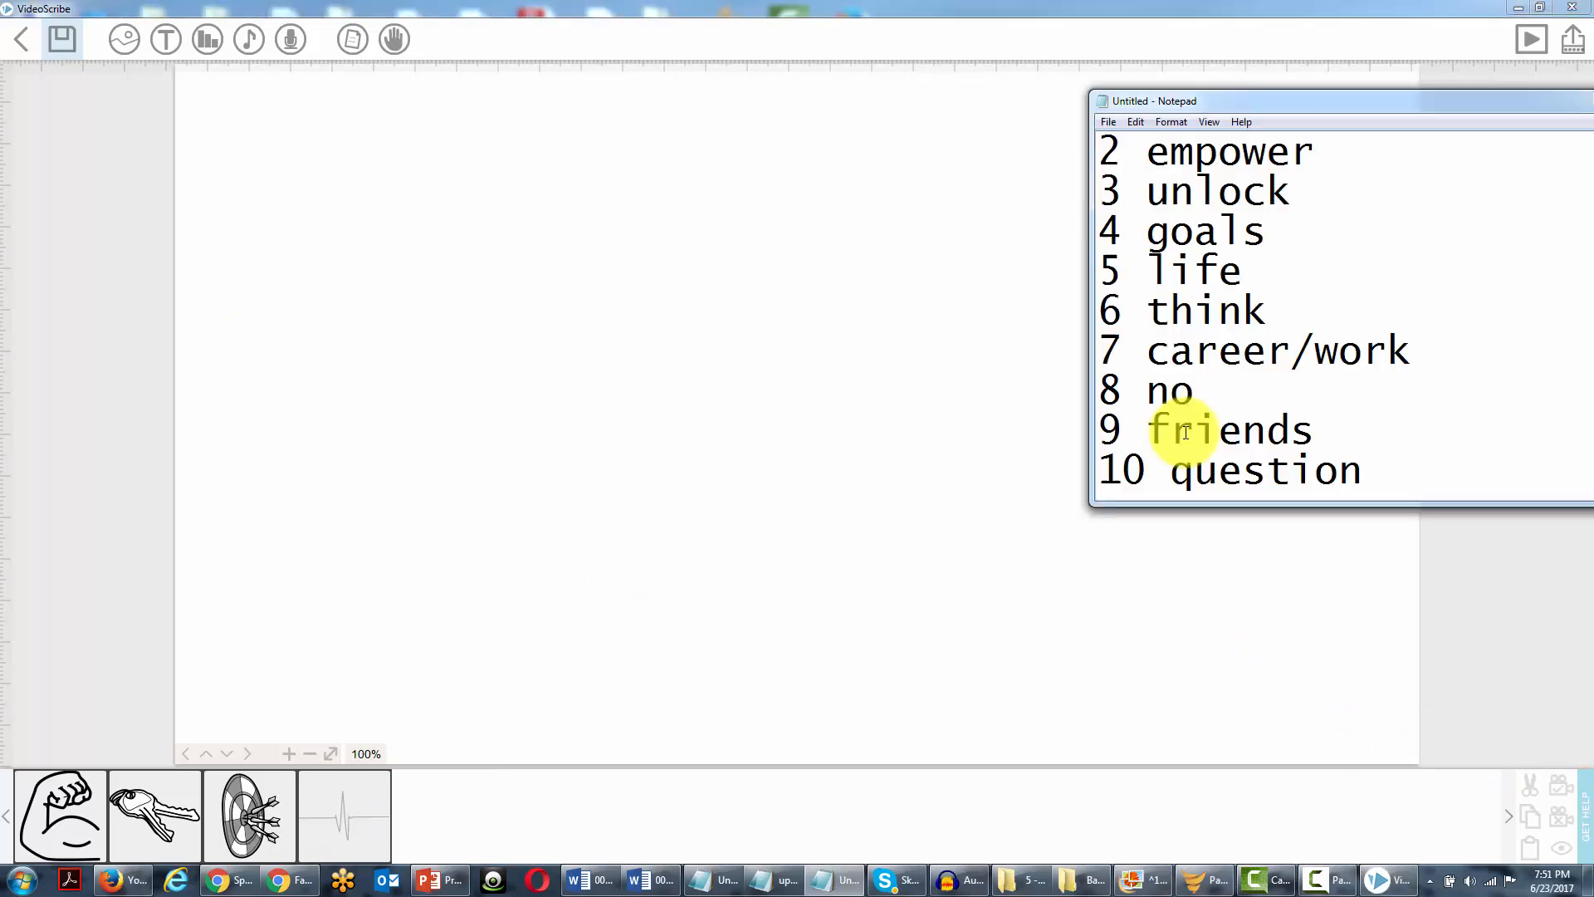
{"action": "left_click_drag", "start_coordinate": [1254, 103], "coordinate": [874, 118]}
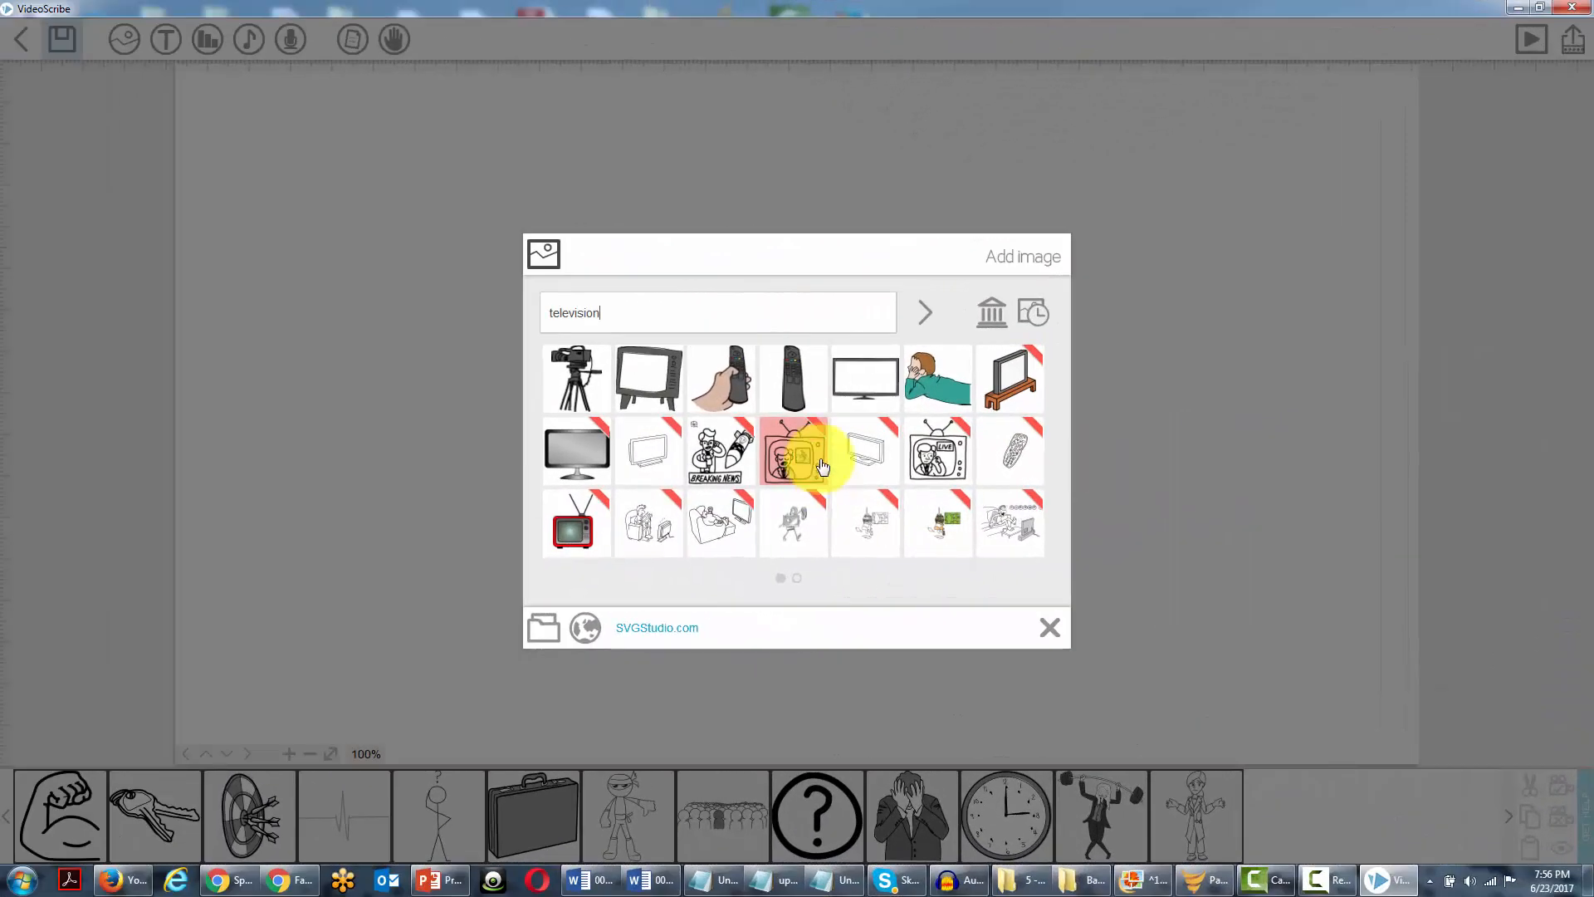
- Add the dark gray old-style television with legs from the "television" results and shift the canvas to an empty area
{"action": "left_click", "coordinate": [660, 378]}
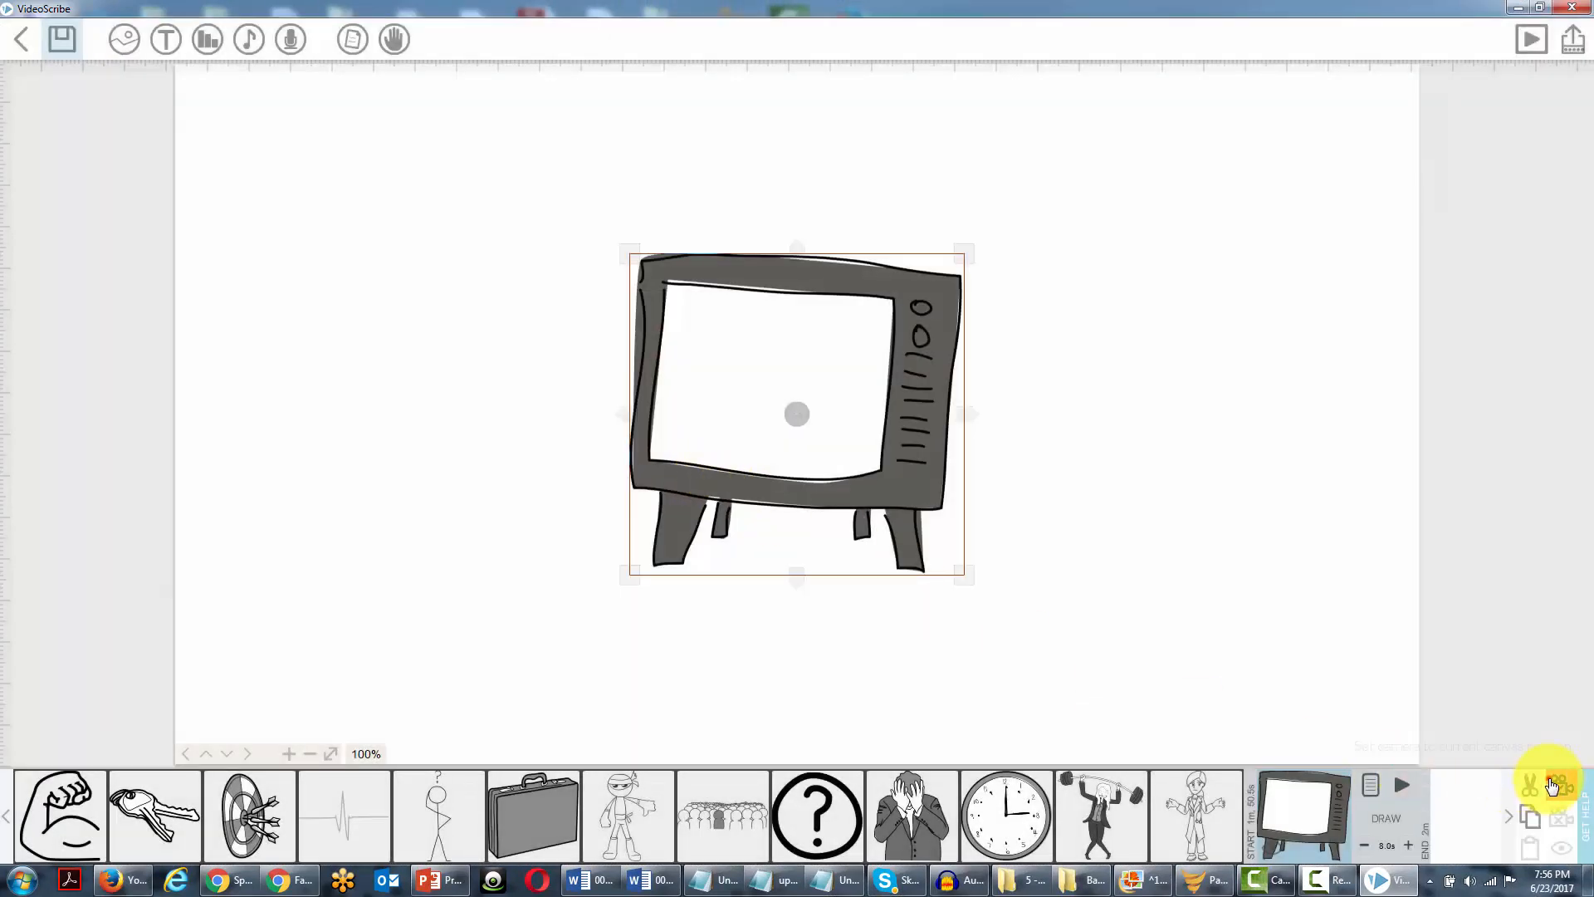
{"action": "left_click", "coordinate": [1117, 360]}
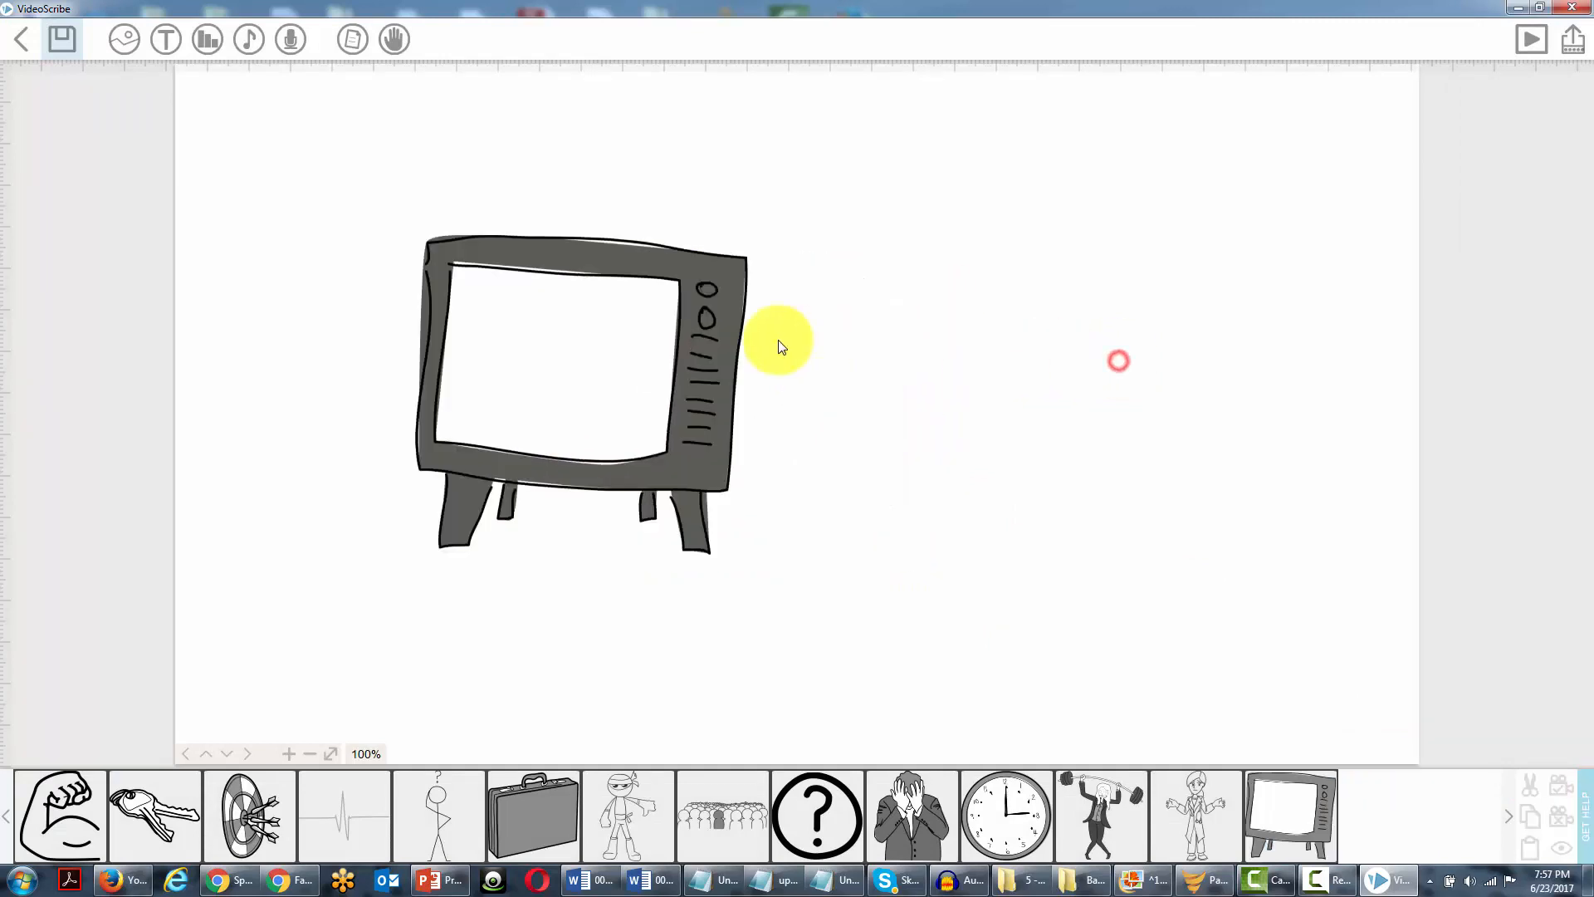
{"action": "left_click_drag", "start_coordinate": [781, 347], "coordinate": [287, 347]}
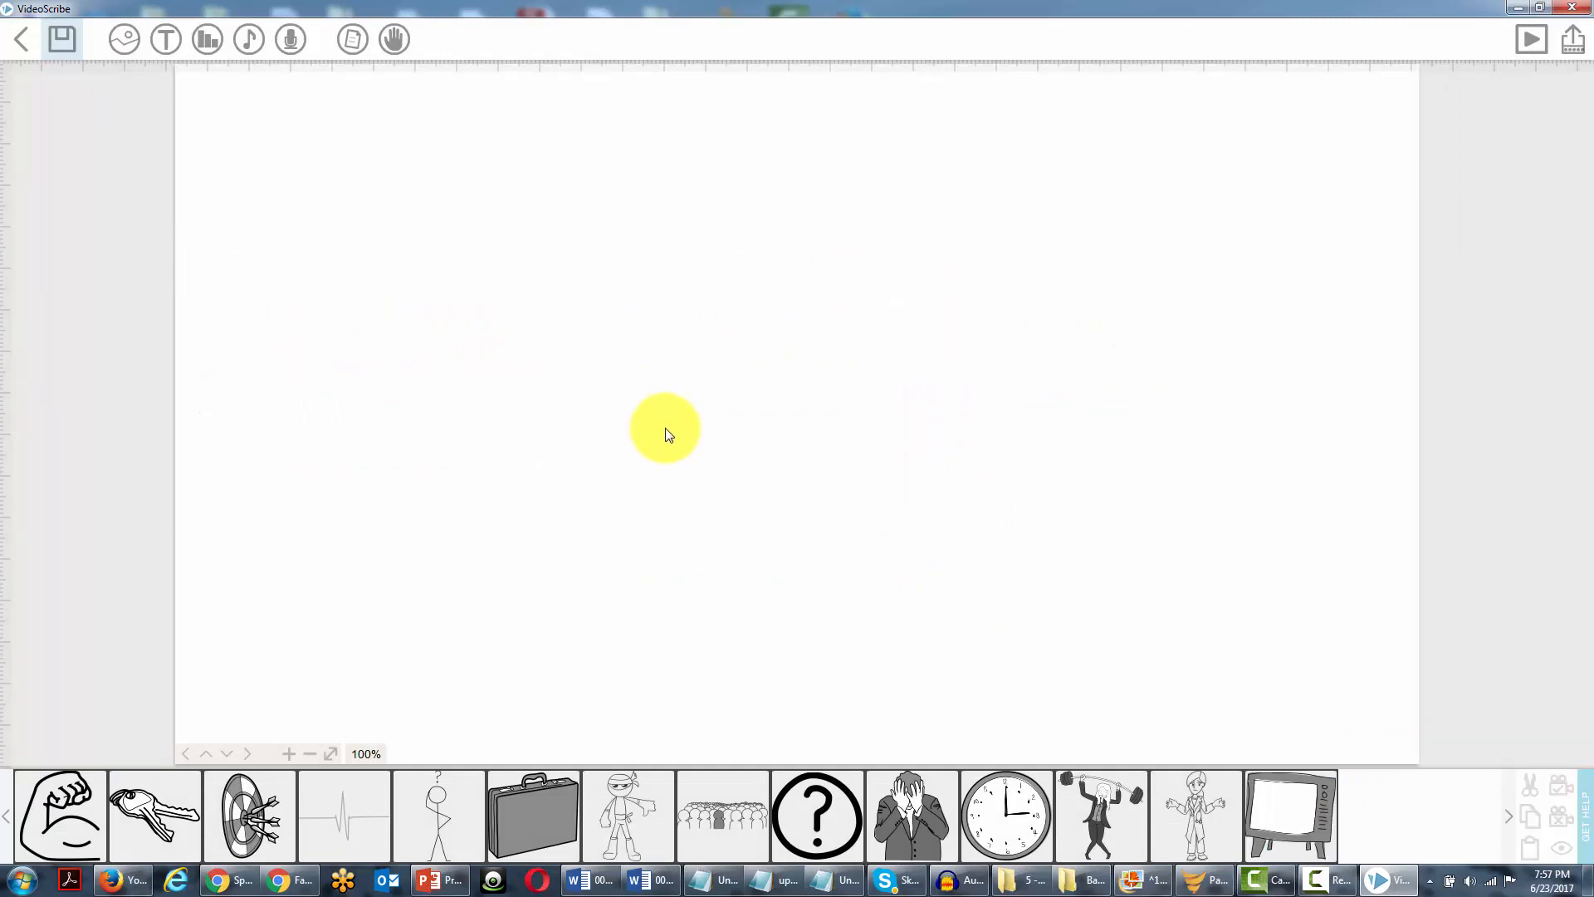